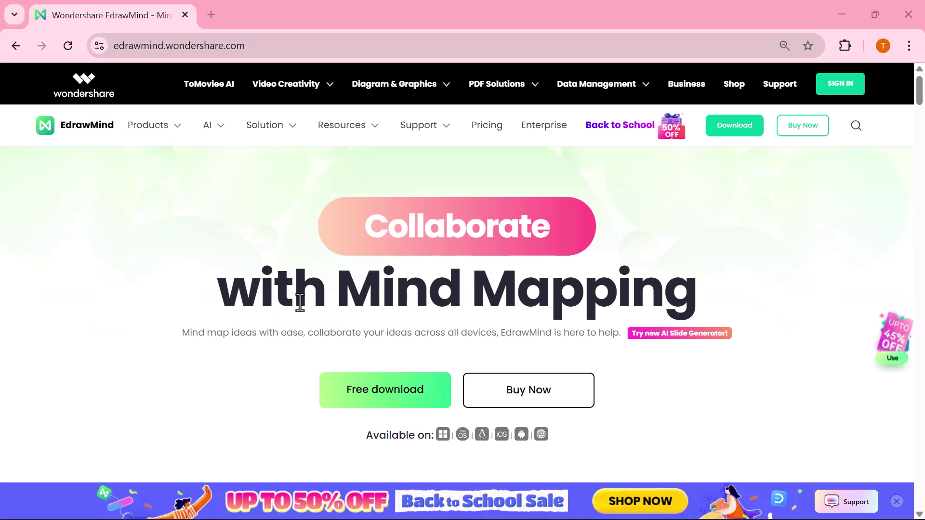
Step: Scroll through the Workbench home page, then open the online template gallery
scroll(530, 305, "down", 3)
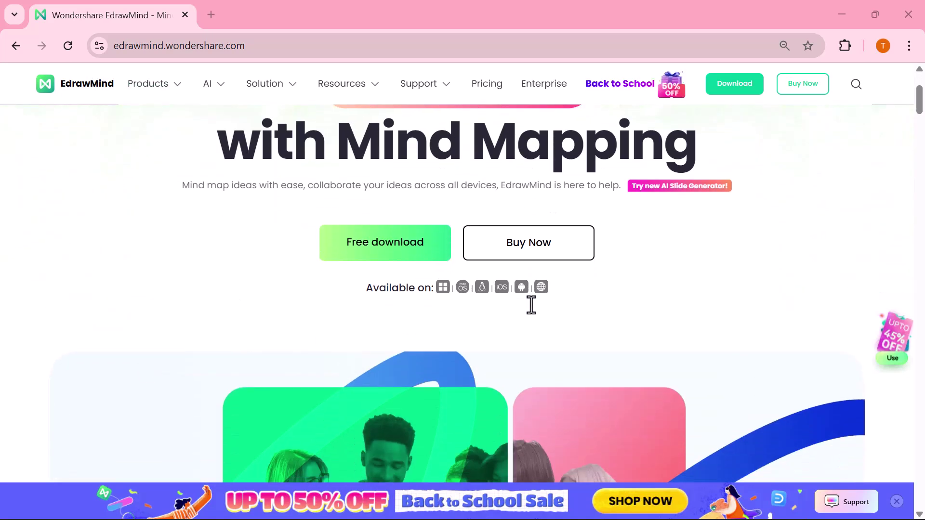
scroll(512, 281, "down", 5)
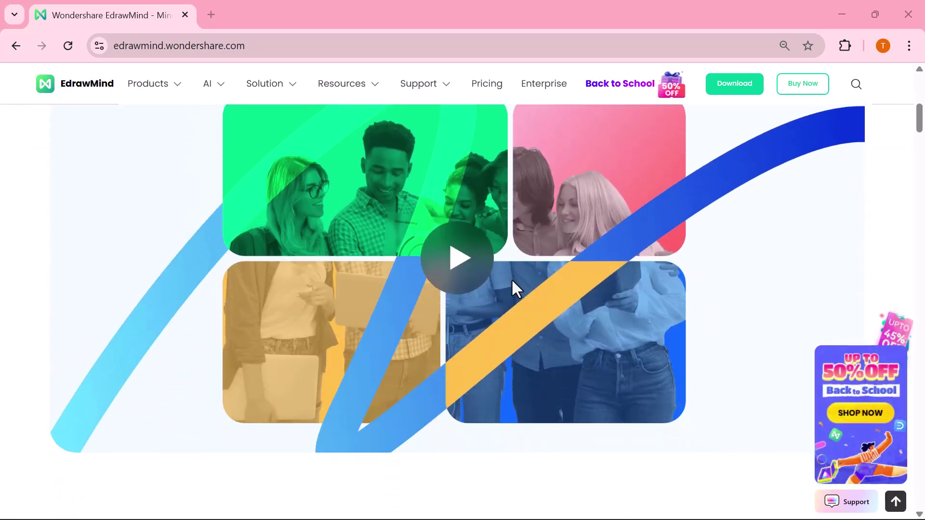
scroll(512, 281, "down", 5)
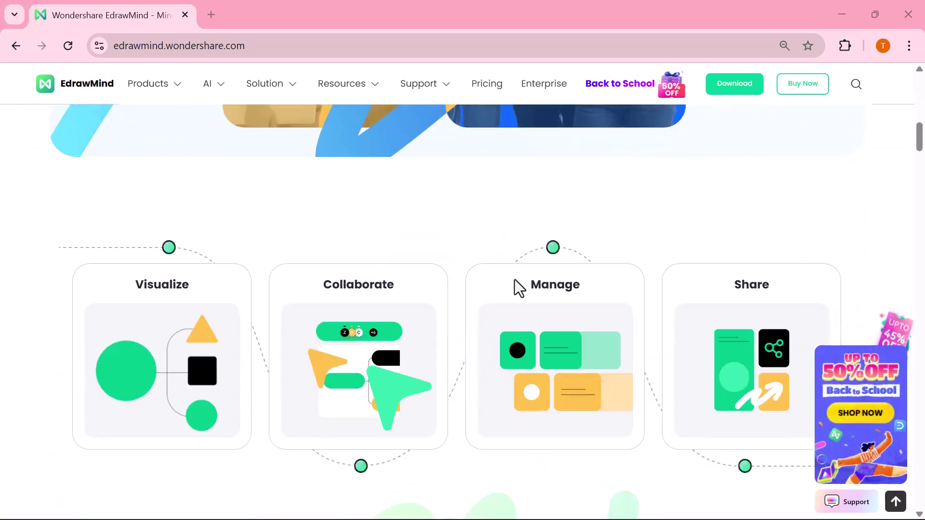
scroll(515, 281, "down", 2)
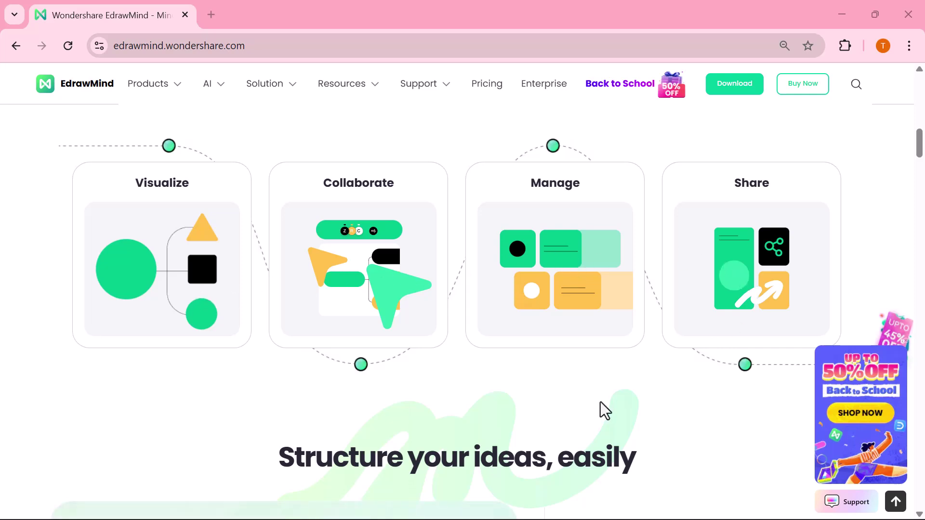
scroll(600, 402, "down", 3)
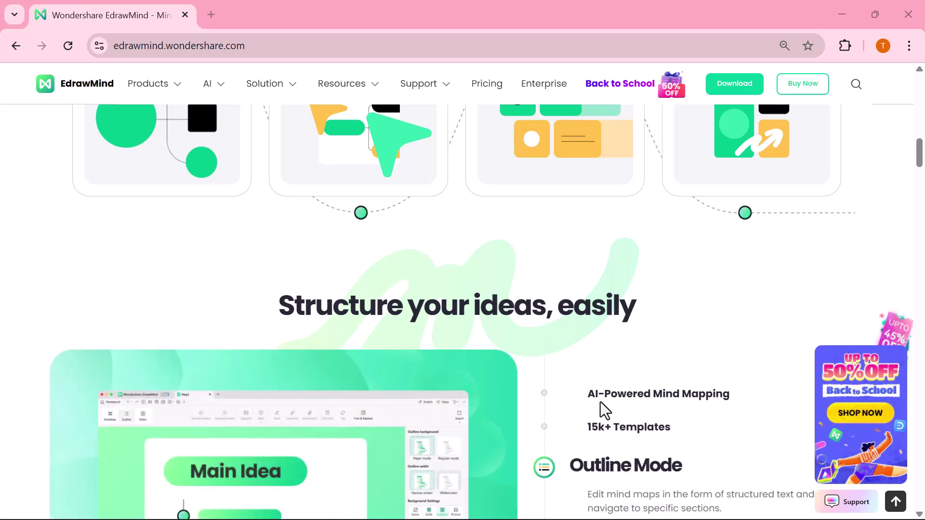
scroll(601, 402, "down", 4)
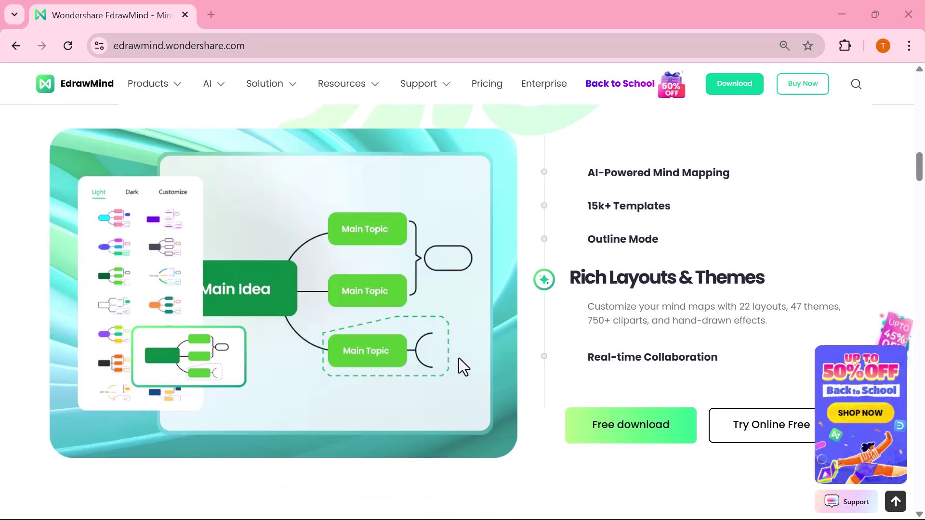
scroll(458, 358, "down", 8)
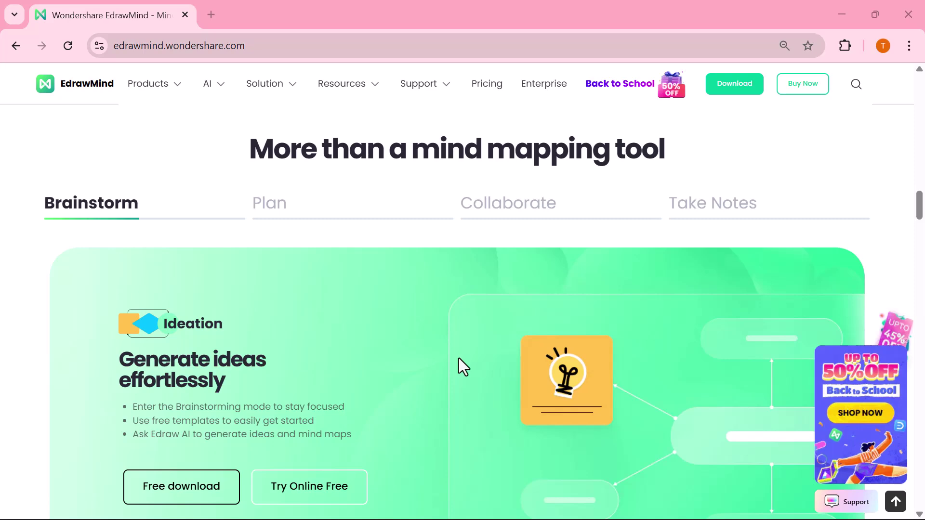
scroll(459, 357, "down", 5)
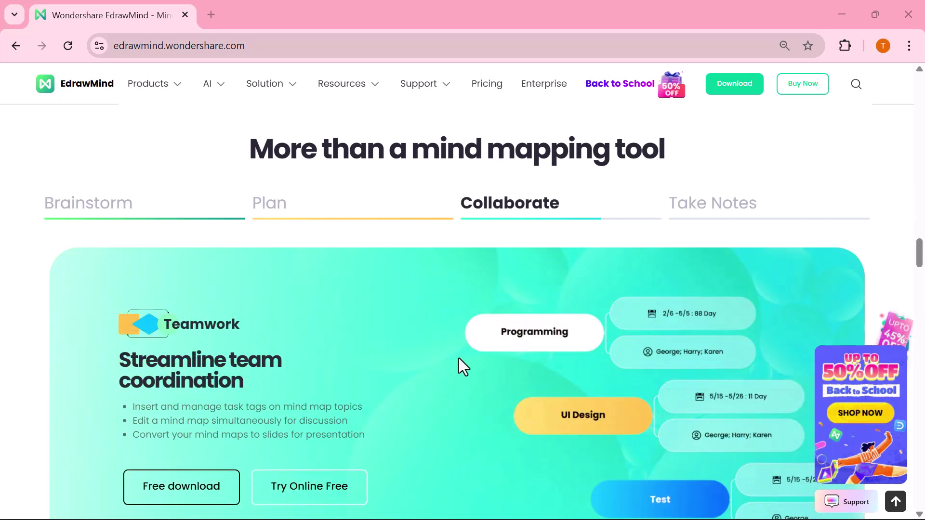
scroll(458, 358, "down", 5)
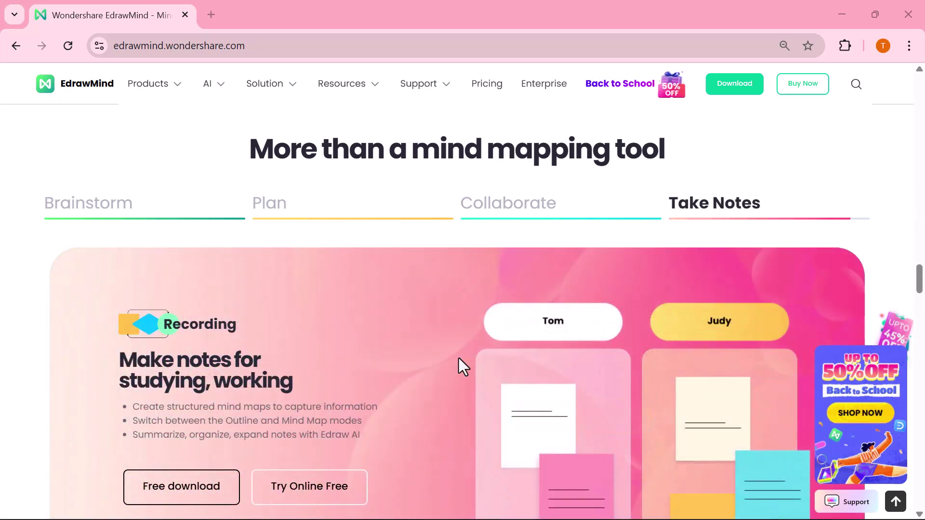
scroll(459, 358, "down", 8)
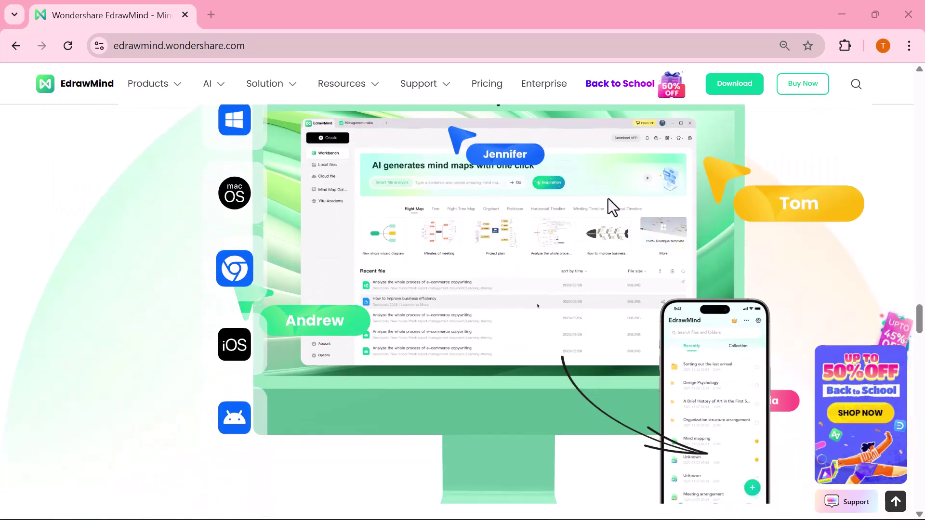
scroll(623, 289, "down", 10)
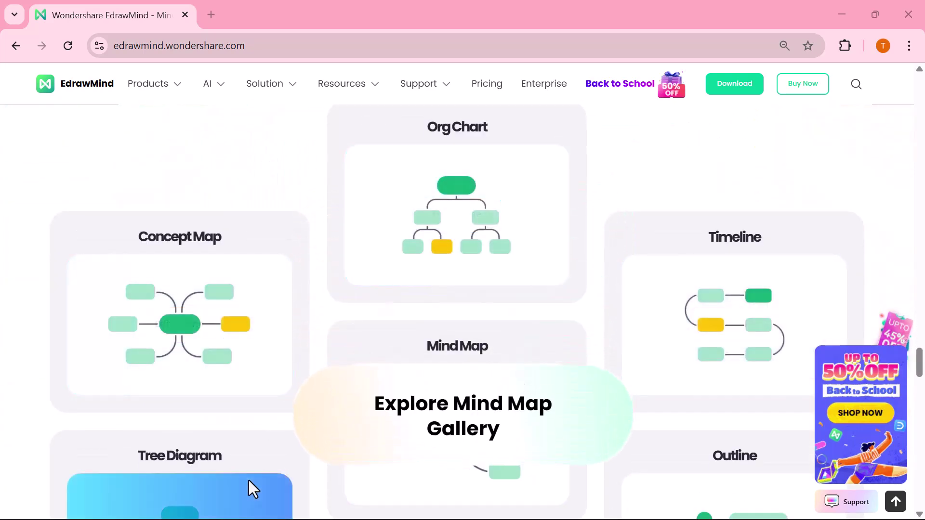
scroll(249, 482, "down", 3)
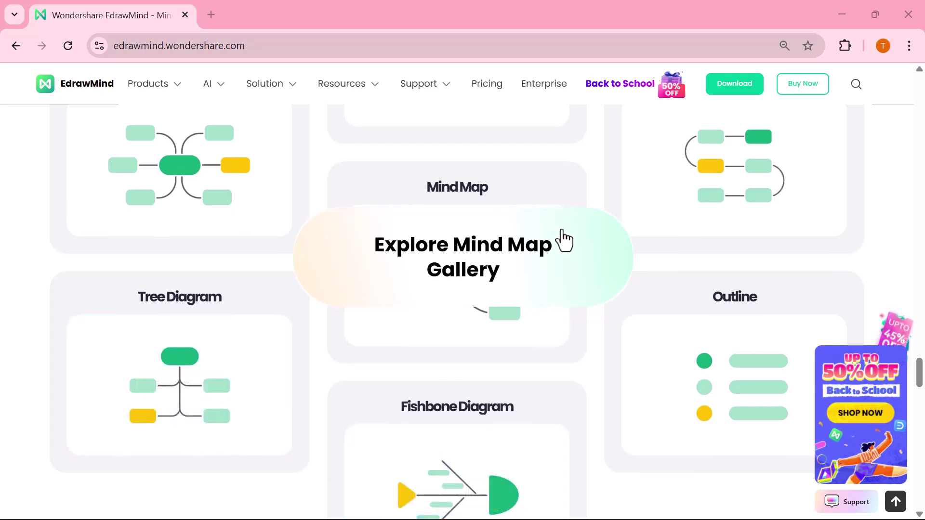
scroll(704, 362, "down", 6)
scroll(704, 357, "down", 3)
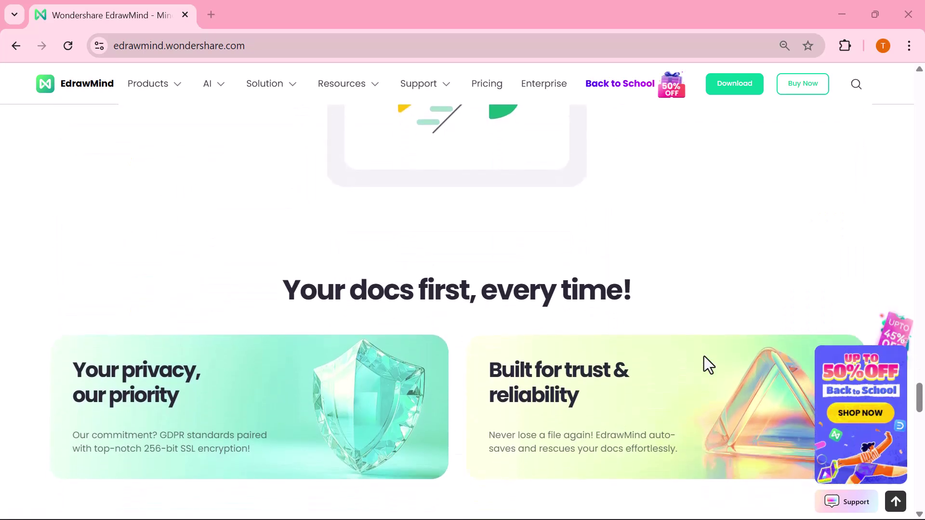
scroll(522, 362, "down", 15)
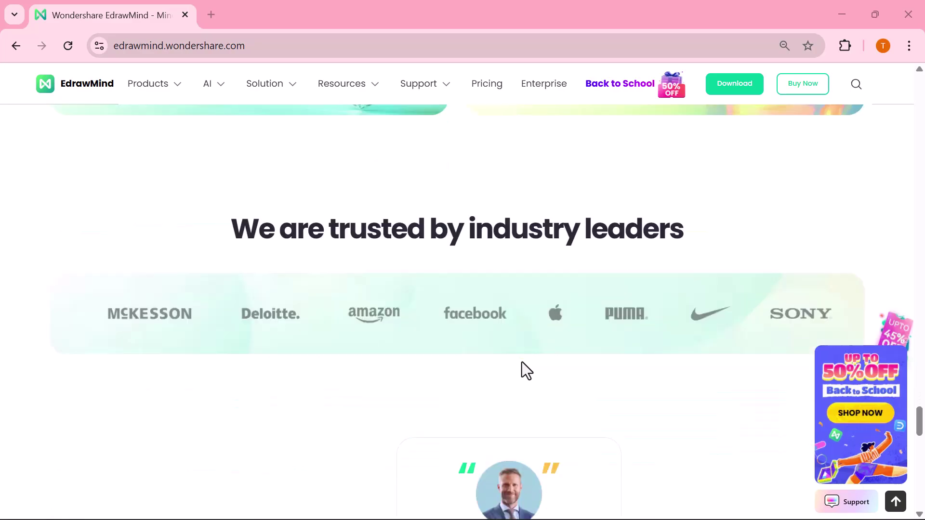
scroll(521, 363, "down", 8)
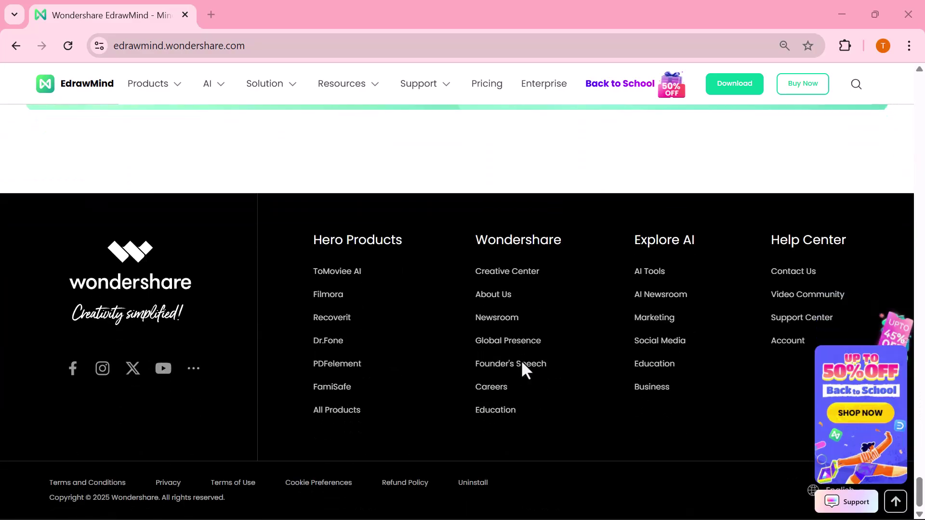
scroll(521, 360, "up", 20)
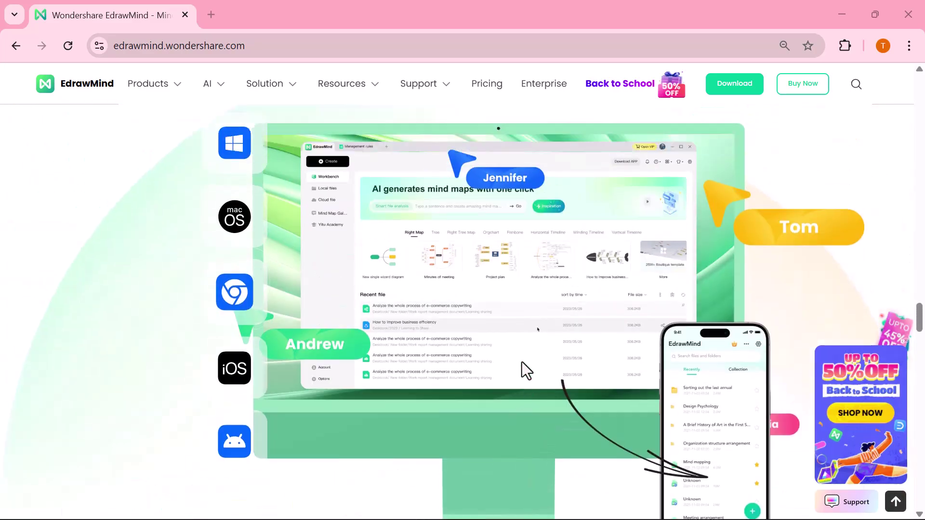
scroll(522, 362, "up", 10)
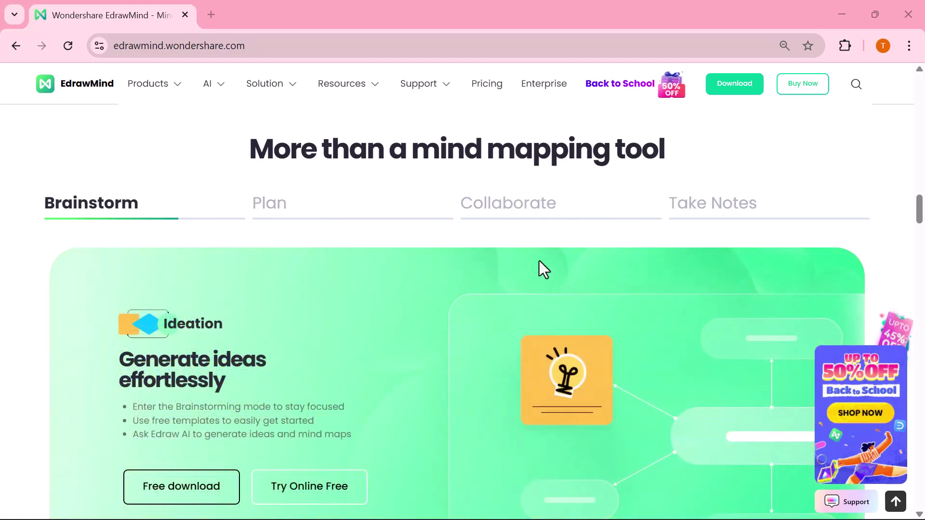
scroll(540, 269, "up", 15)
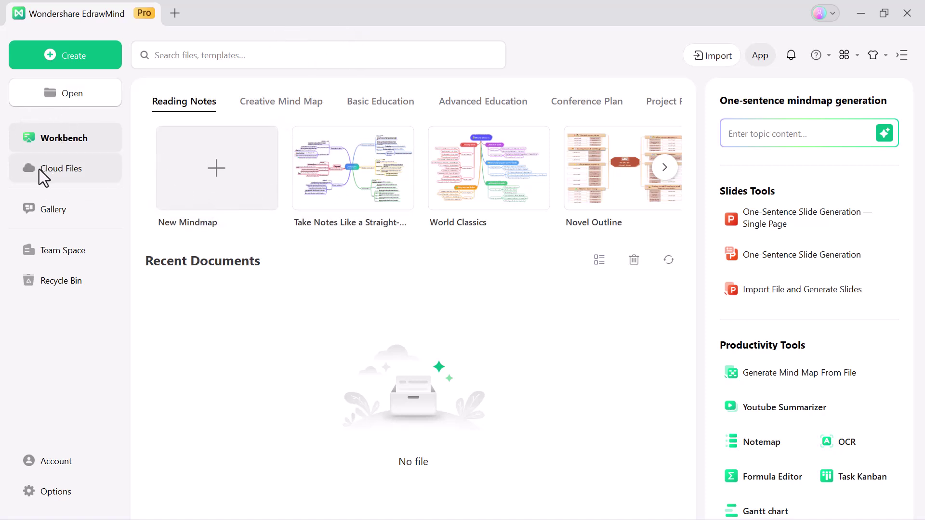
left_click(51, 210)
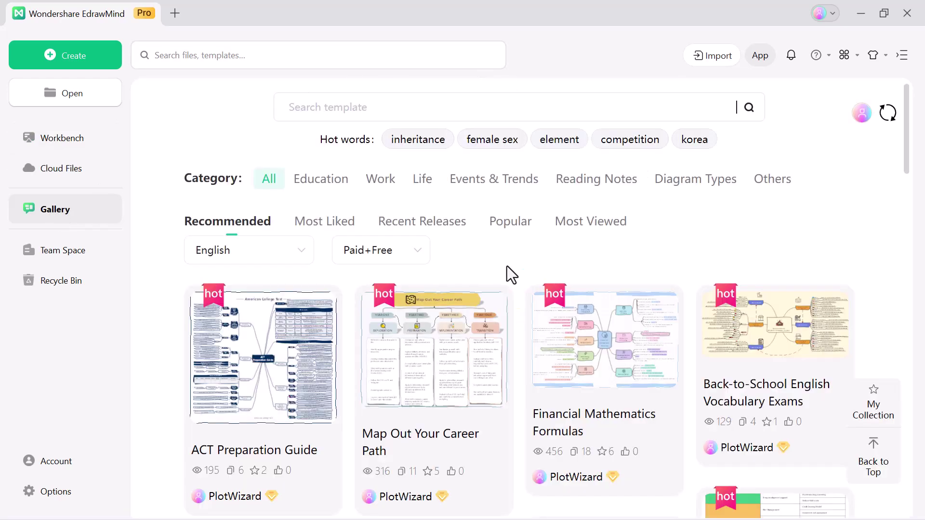
Step: Browse recommended templates, opening the 2026 calendar and bible statistics template pages
scroll(507, 266, "down", 5)
scroll(512, 263, "down", 3)
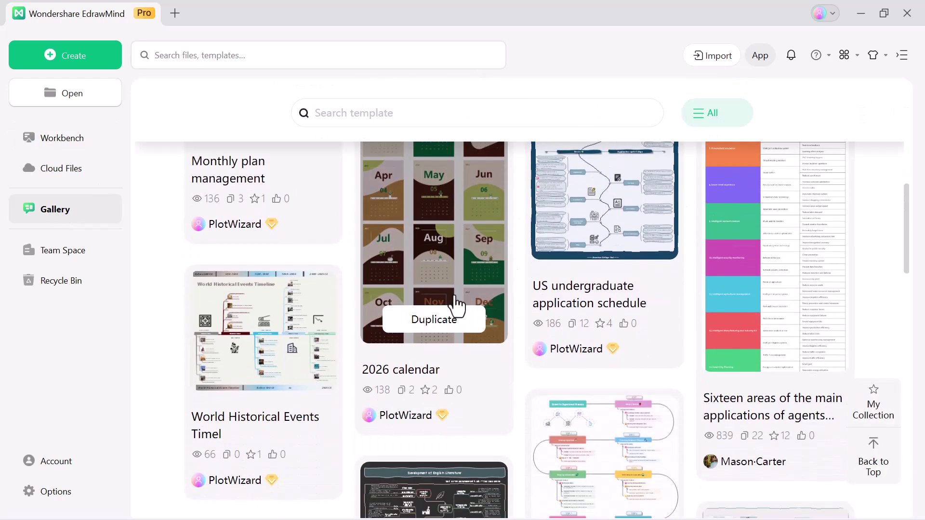
left_click(436, 254)
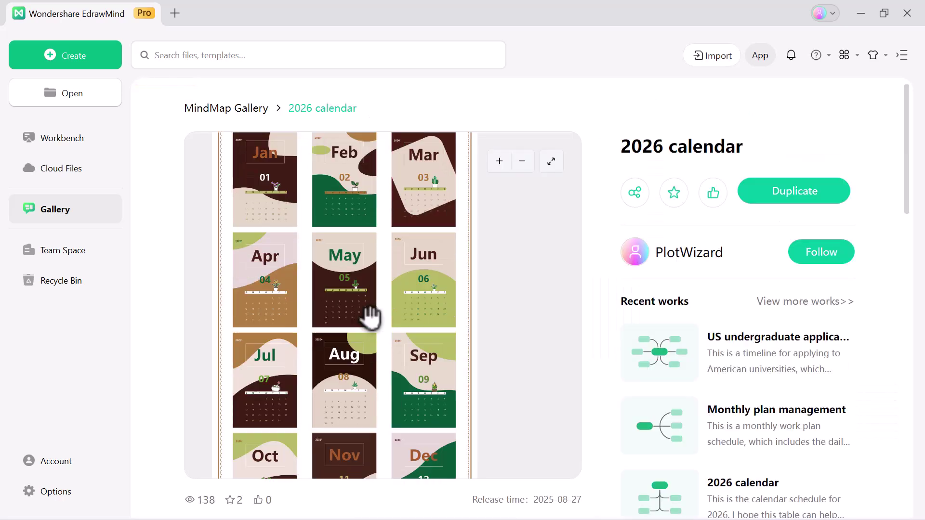
scroll(369, 313, "down", 4)
scroll(370, 307, "down", 5)
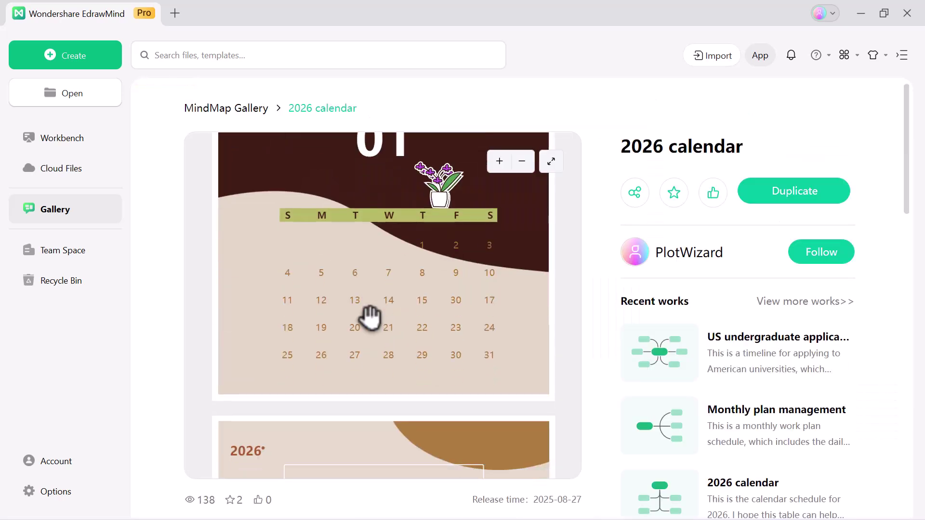
scroll(370, 309, "down", 5)
scroll(606, 352, "down", 10)
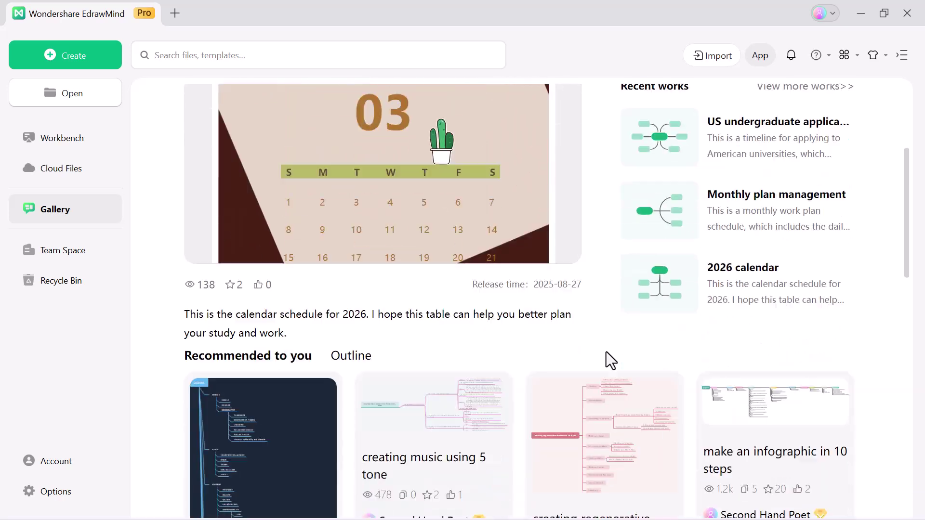
scroll(606, 352, "down", 4)
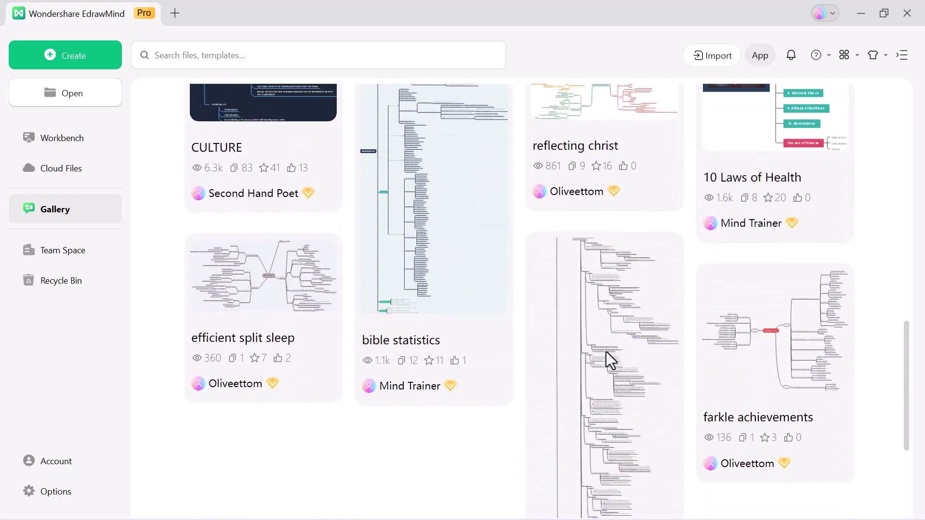
scroll(519, 282, "up", 6)
scroll(518, 282, "down", 3)
scroll(519, 282, "down", 3)
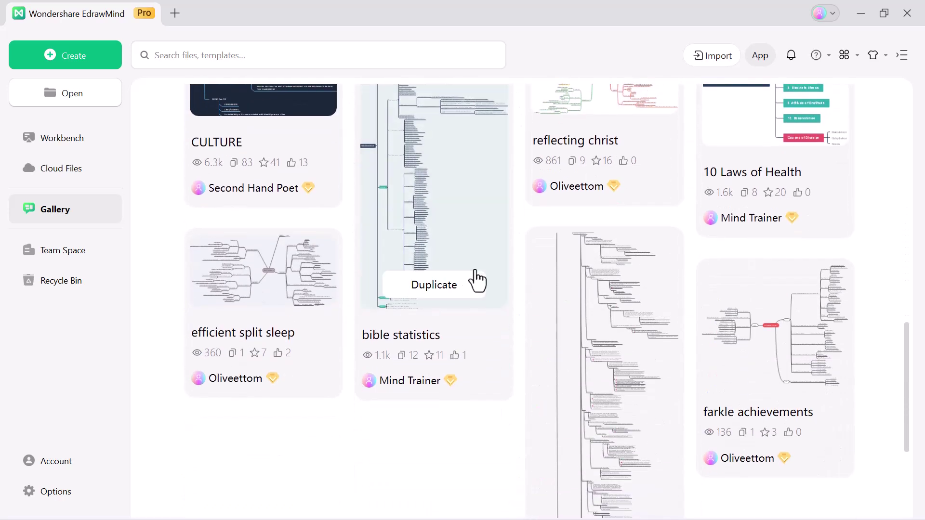
left_click(383, 243)
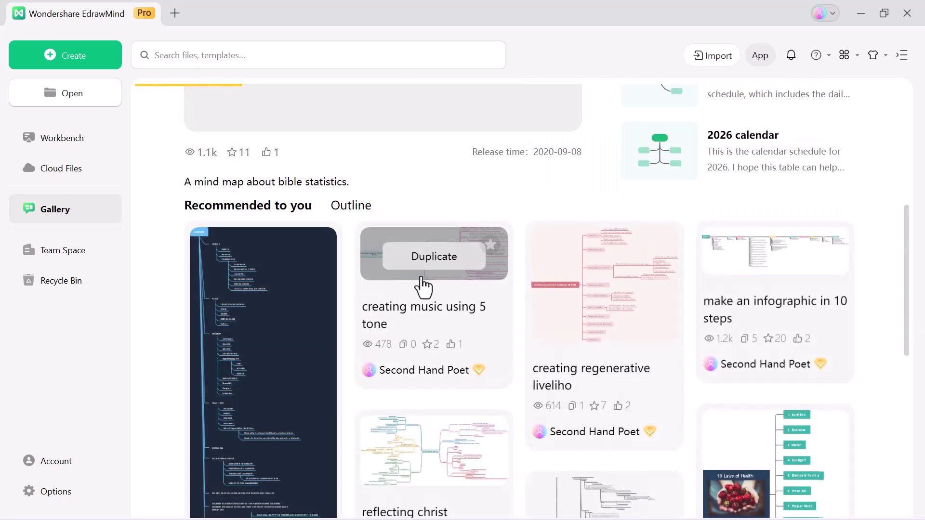
left_click(434, 256)
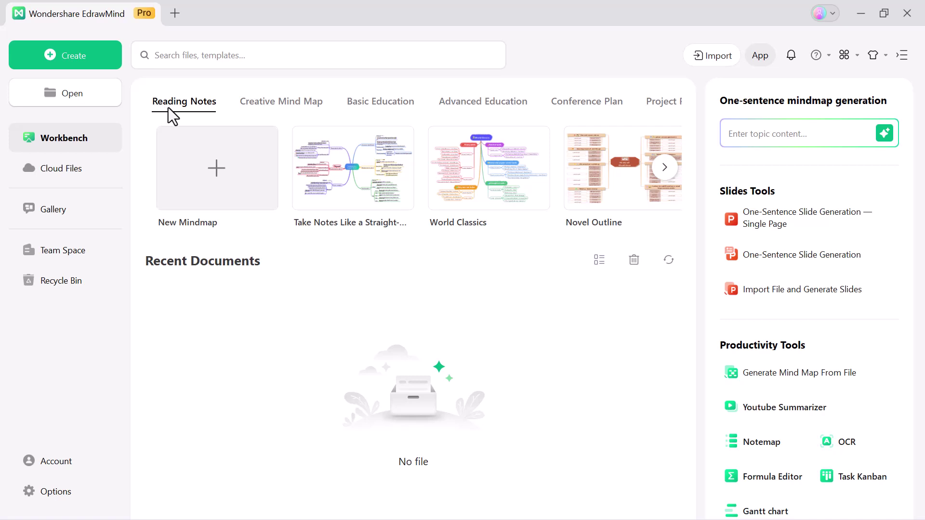
Step: Browse the Creative Mind Map, Basic Education, Advanced Education and Conference Plan template categories
left_click(282, 107)
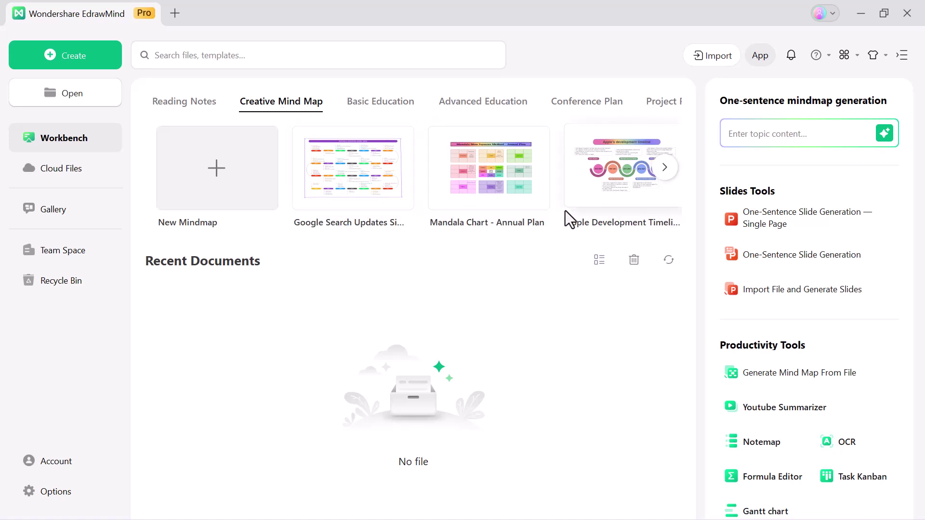
left_click(370, 99)
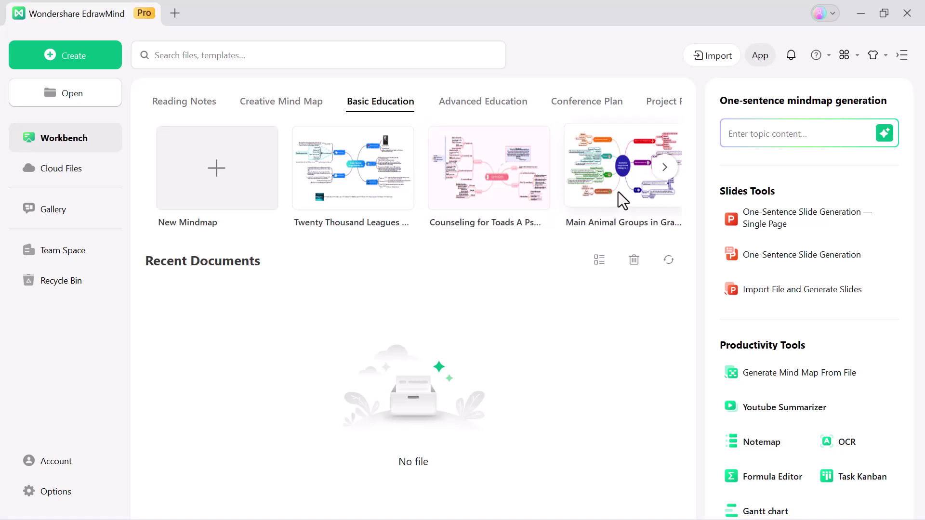
left_click(466, 106)
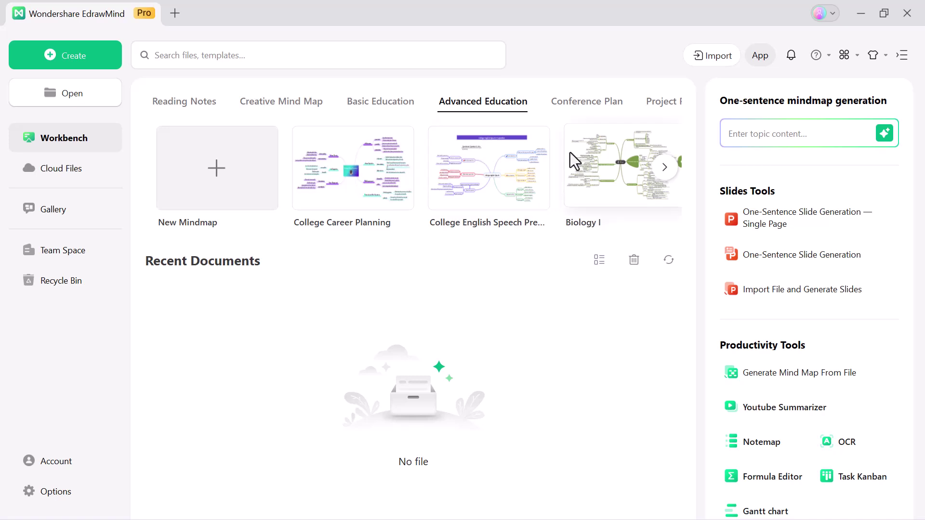
left_click(576, 109)
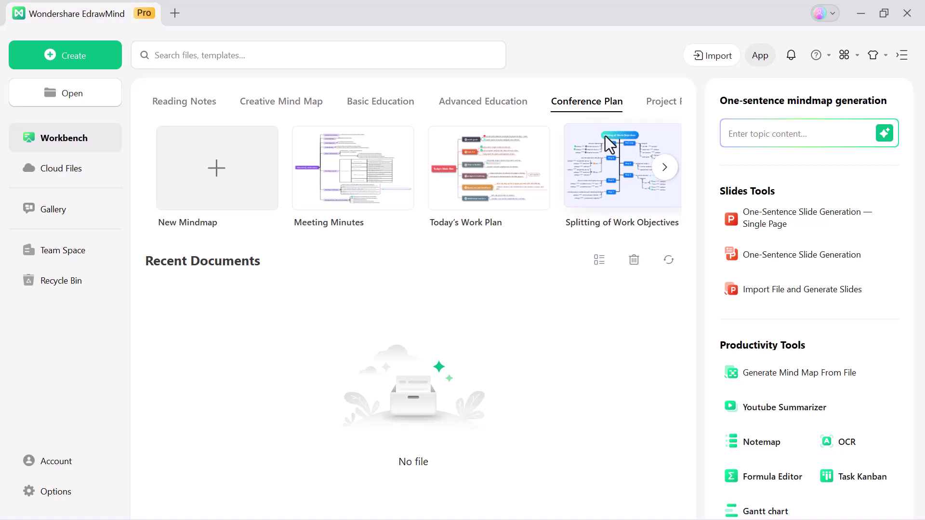
Step: Show the Project Plan, IT and then Analysis template categories
left_click(660, 102)
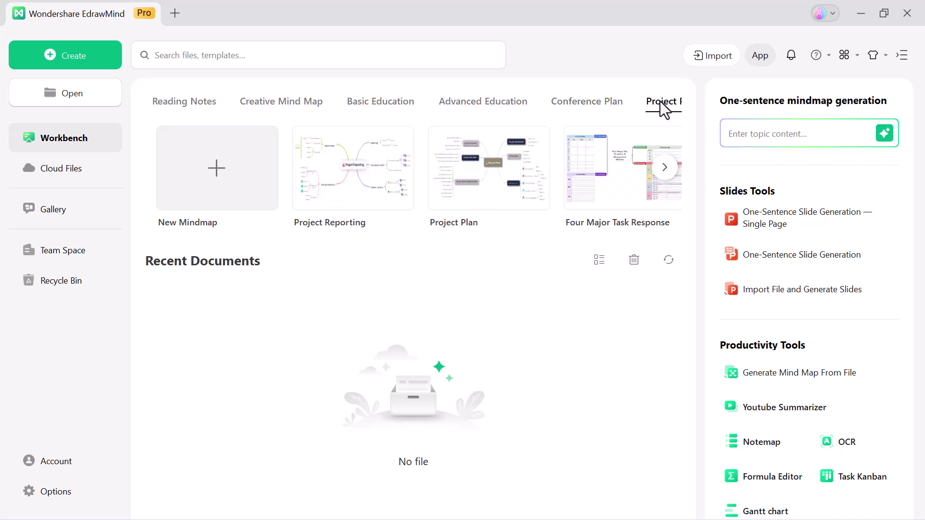
left_click(626, 103)
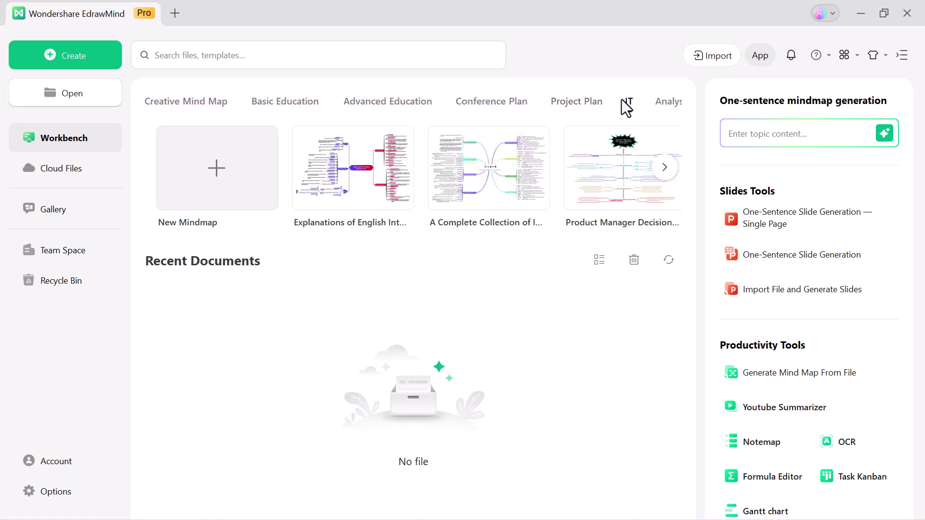
left_click(662, 103)
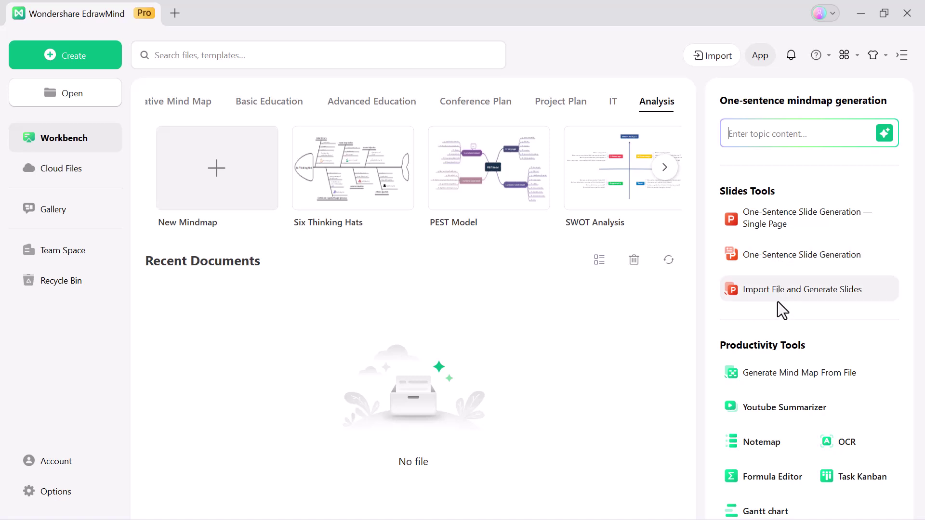
Step: Generate a 'Financial Planning' mind map using One-sentence mindmap generation
scroll(780, 310, "down", 2)
scroll(779, 311, "down", 2)
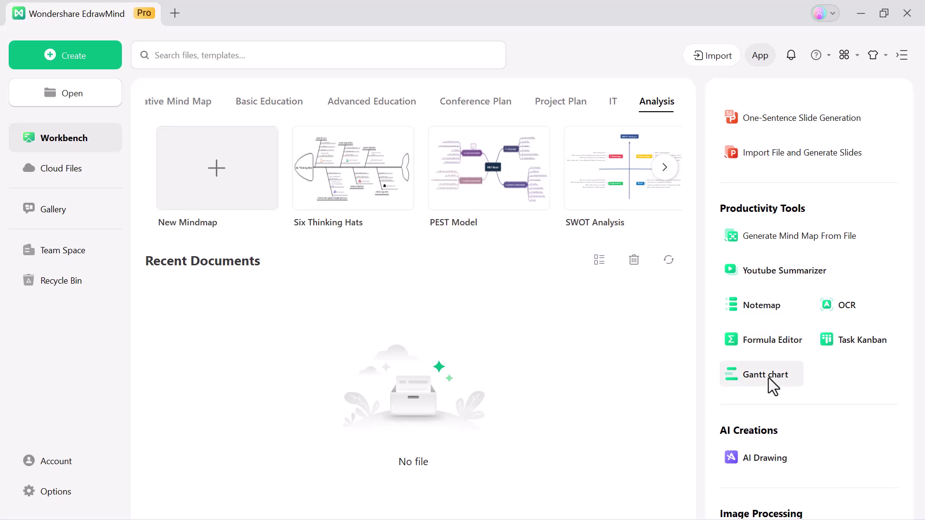
scroll(768, 378, "down", 2)
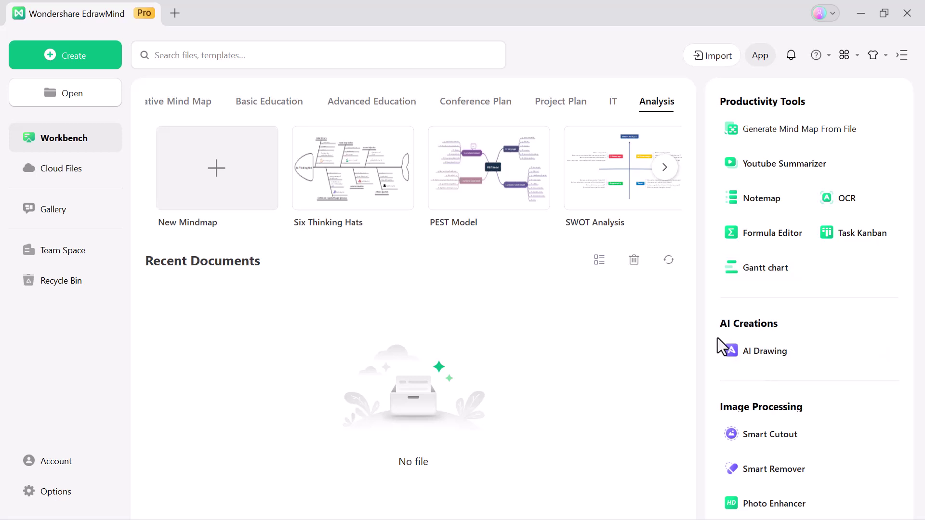
scroll(767, 363, "down", 2)
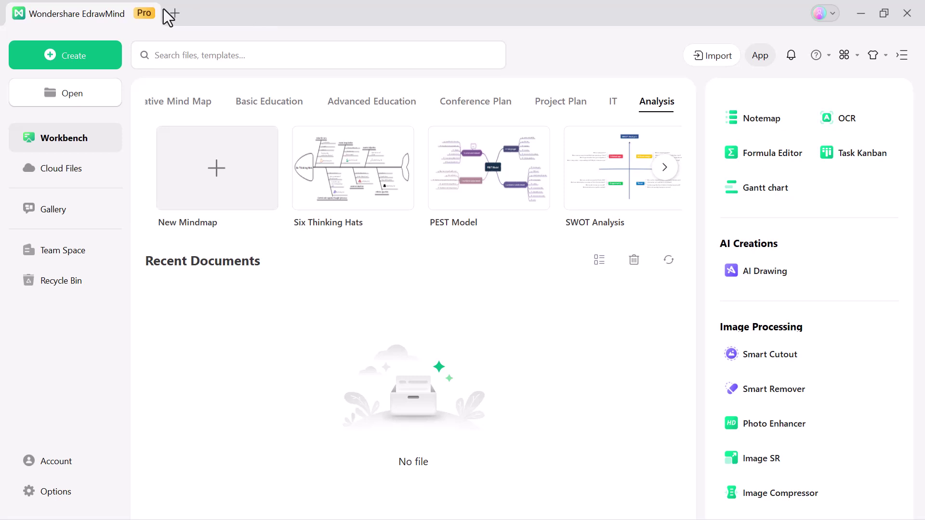
scroll(798, 192, "up", 6)
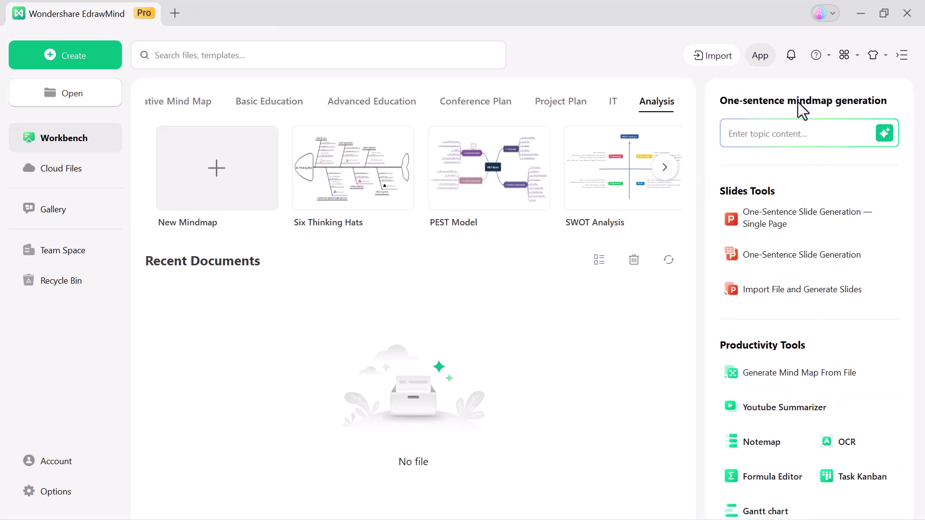
left_click(777, 138)
type("Financial Planning")
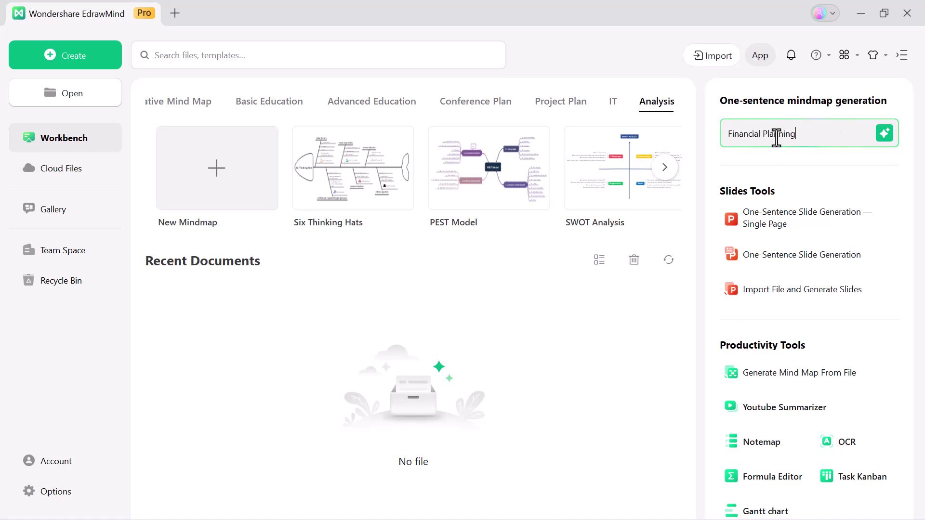
key("Return")
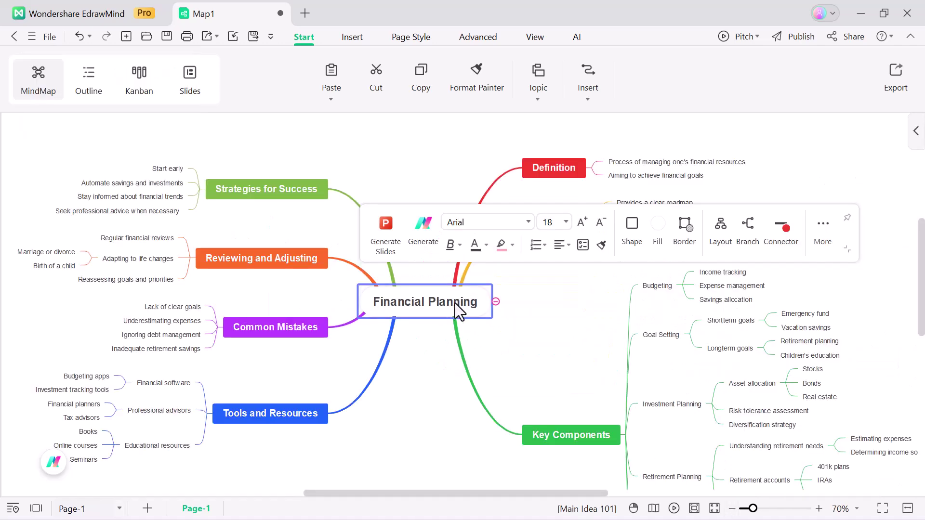
Step: Set the central Financial Planning topic text to Bahnschrift at 24 pt
double_click(389, 302)
left_click(565, 222)
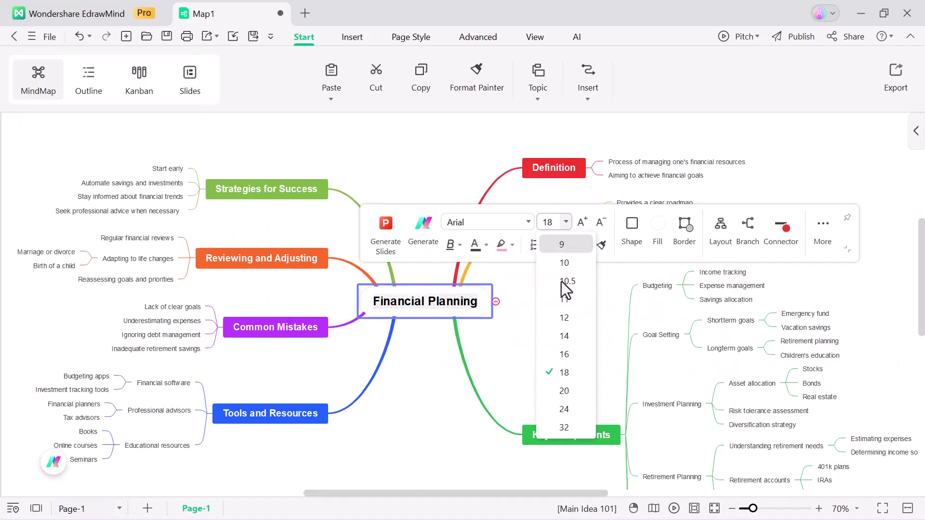
left_click(563, 412)
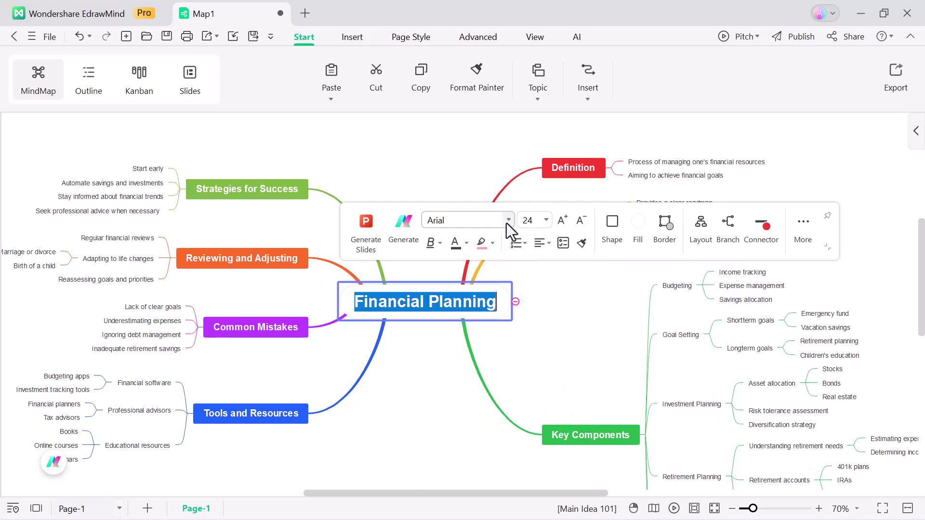
left_click(508, 220)
left_click(481, 417)
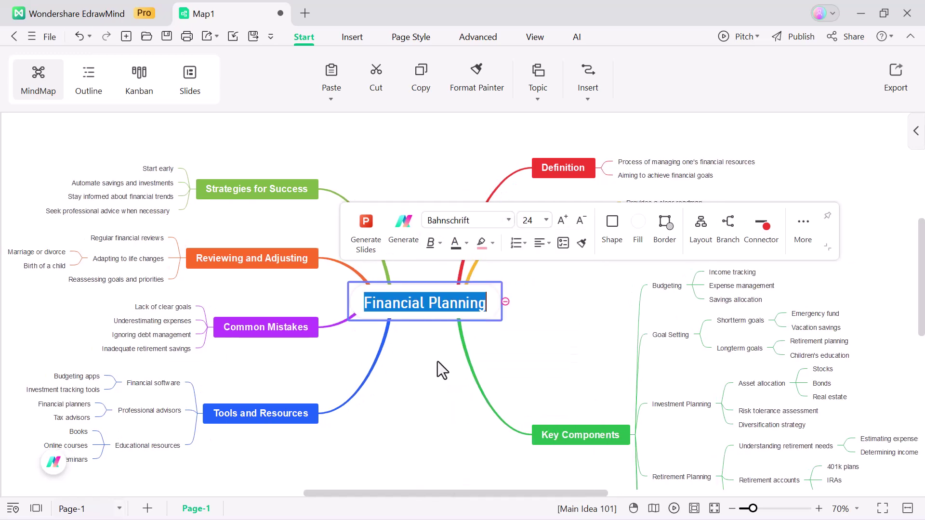
left_click(502, 277)
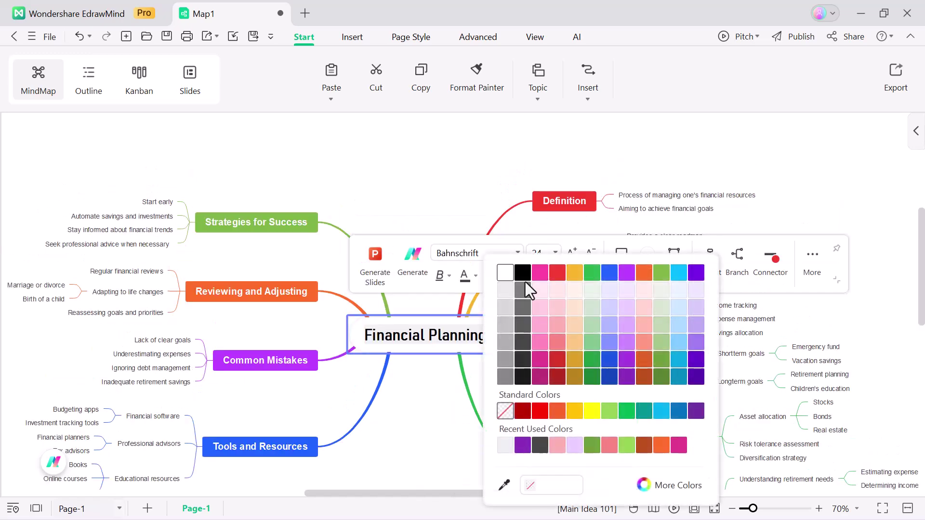
Step: Give the central topic a red text highlight and apply a Colored Branch scheme
left_click(563, 355)
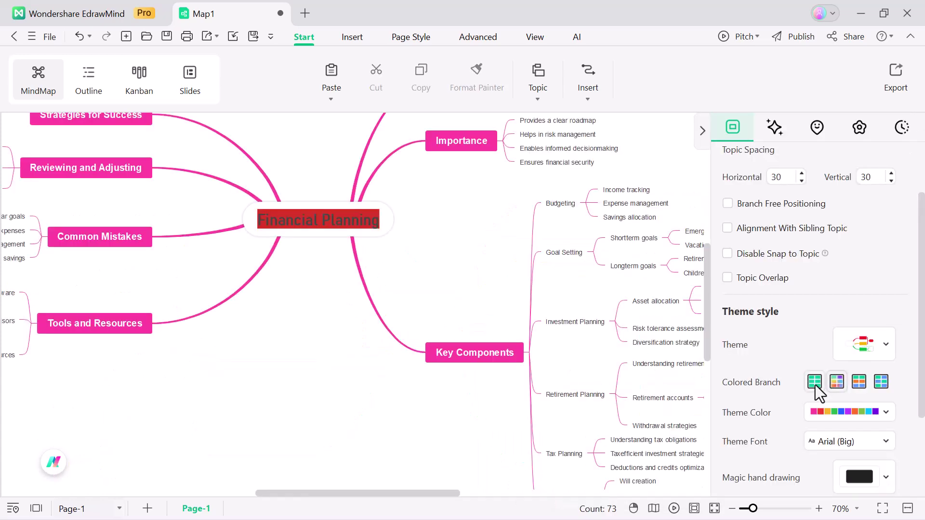
left_click(816, 386)
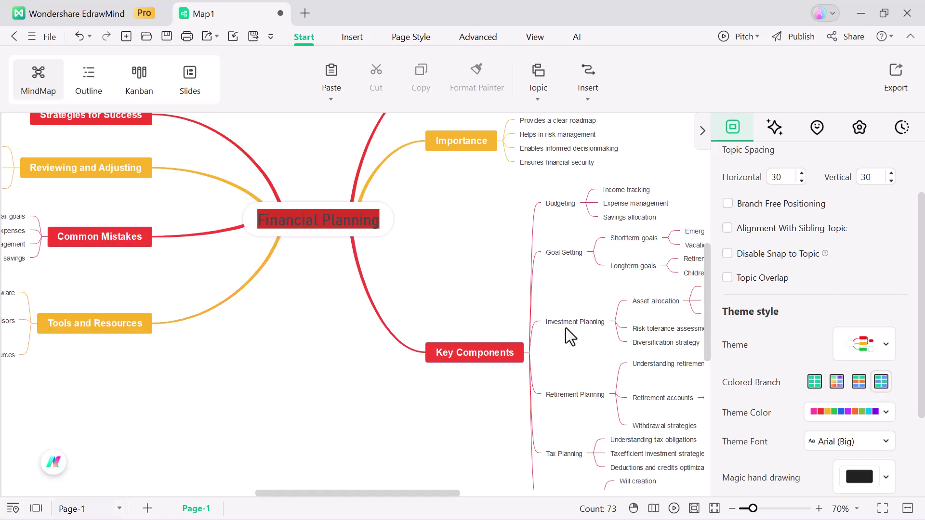
left_click(774, 129)
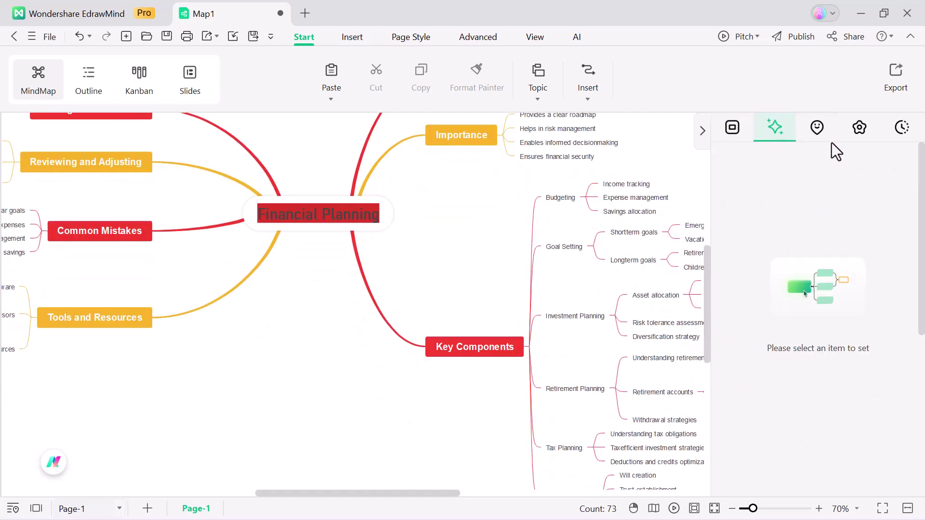
left_click(838, 131)
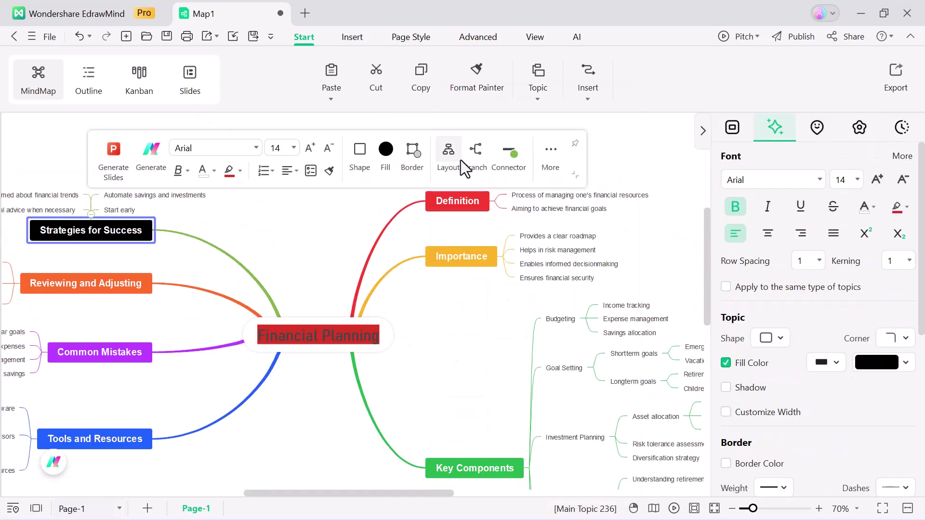
Step: Make the Strategies for Success branch connector orange
left_click(473, 164)
left_click(521, 230)
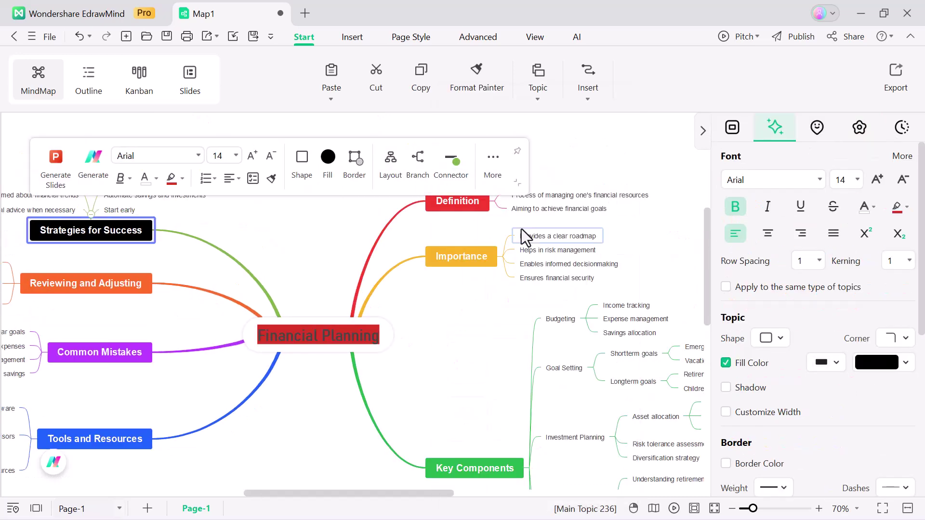
left_click(451, 159)
left_click(579, 301)
scroll(401, 360, "up", 1)
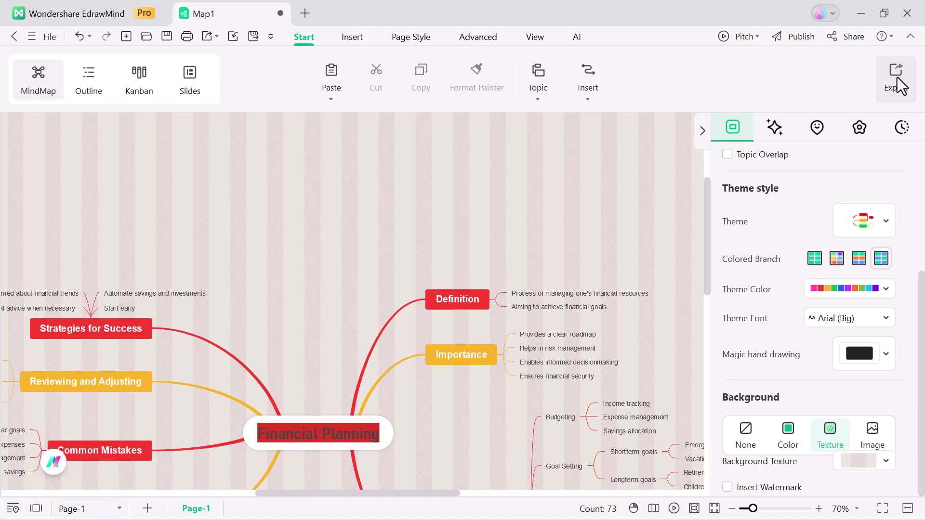
left_click(896, 76)
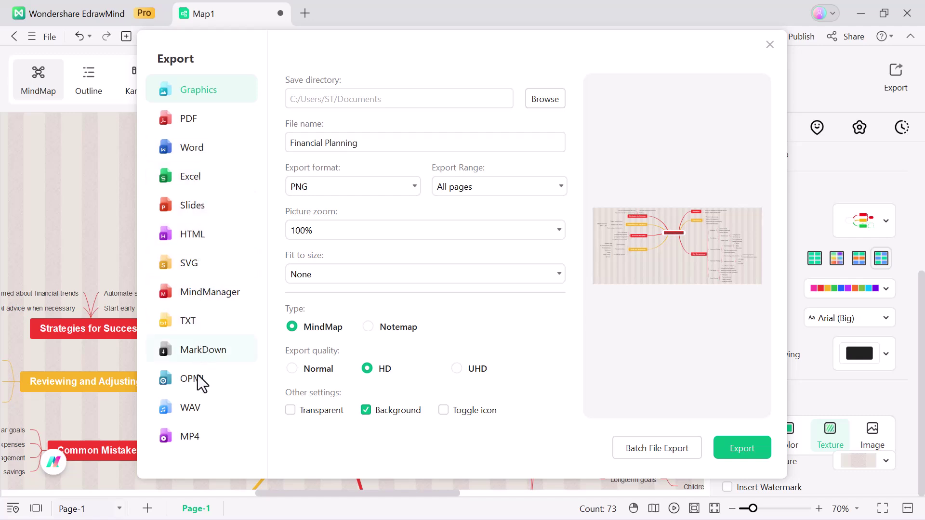
Step: Choose Slides as the export format in the Export dialog
left_click(201, 205)
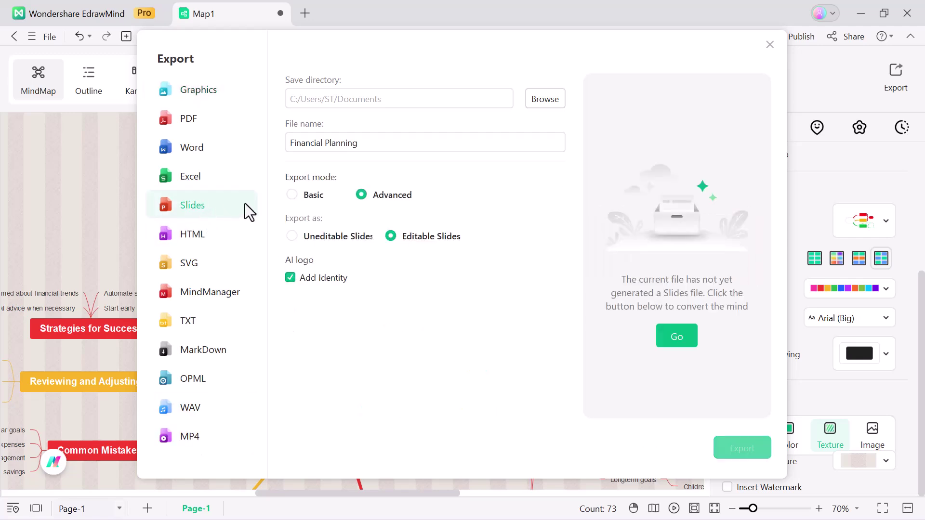
Step: Convert the map to a slide outline and browse templates, previewing the moonlit pavilion design
left_click(684, 342)
left_click(543, 507)
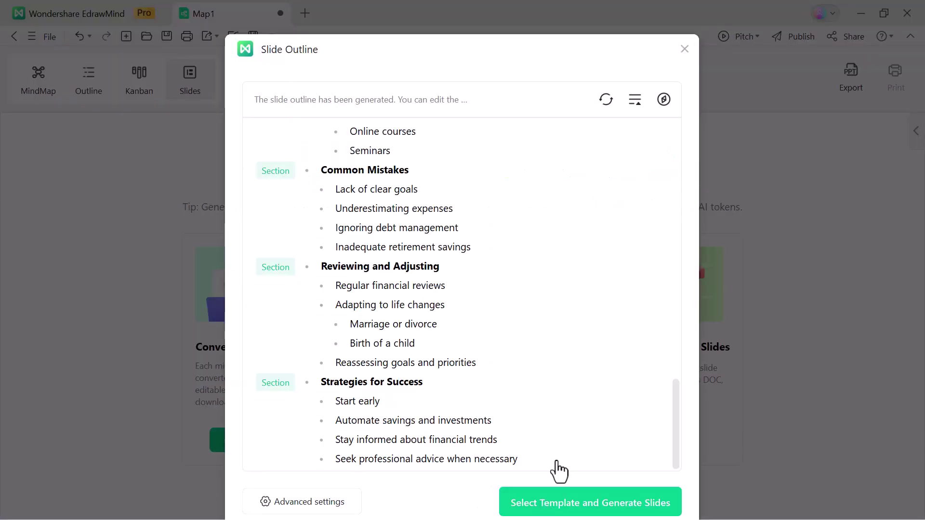
scroll(716, 205, "down", 4)
scroll(716, 205, "down", 10)
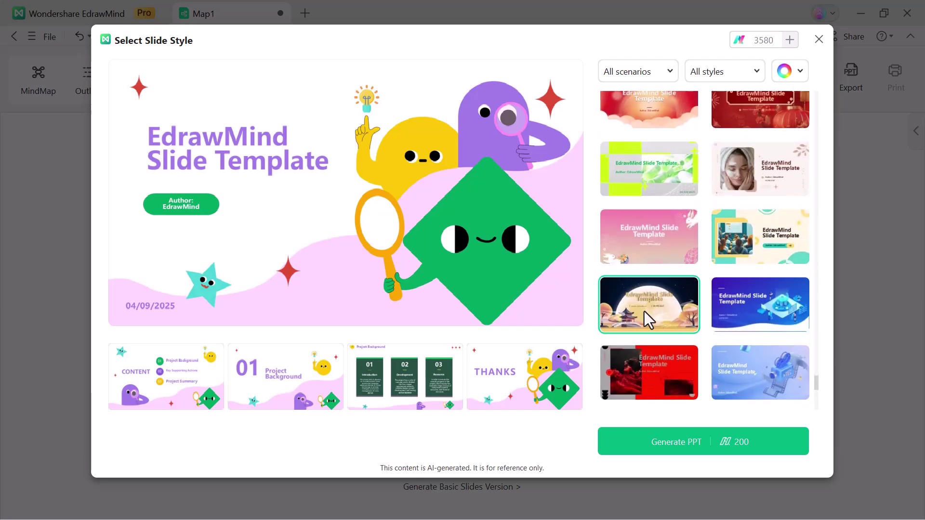
left_click(635, 306)
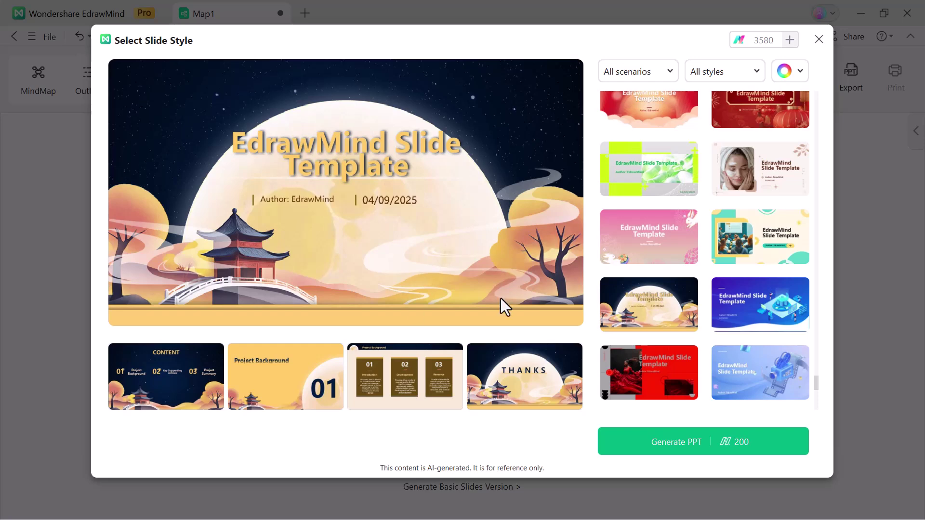
scroll(703, 330, "down", 6)
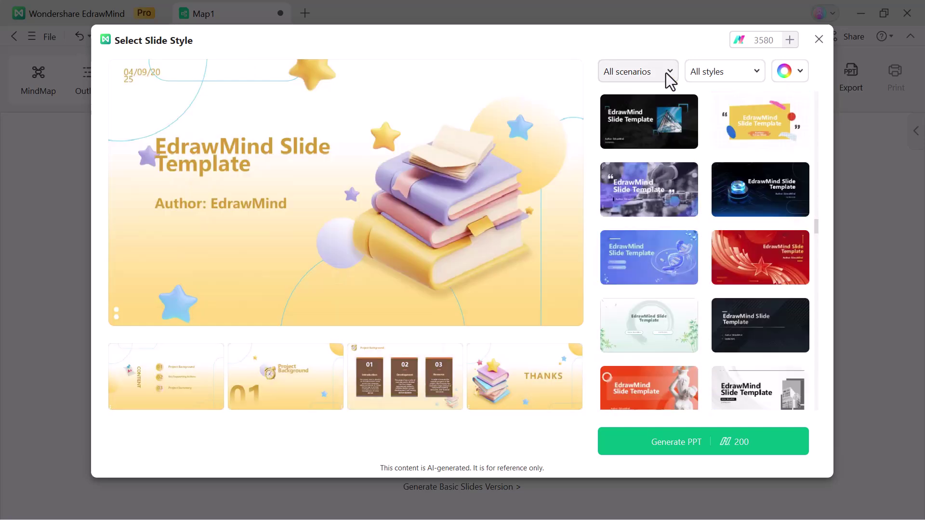
left_click(666, 73)
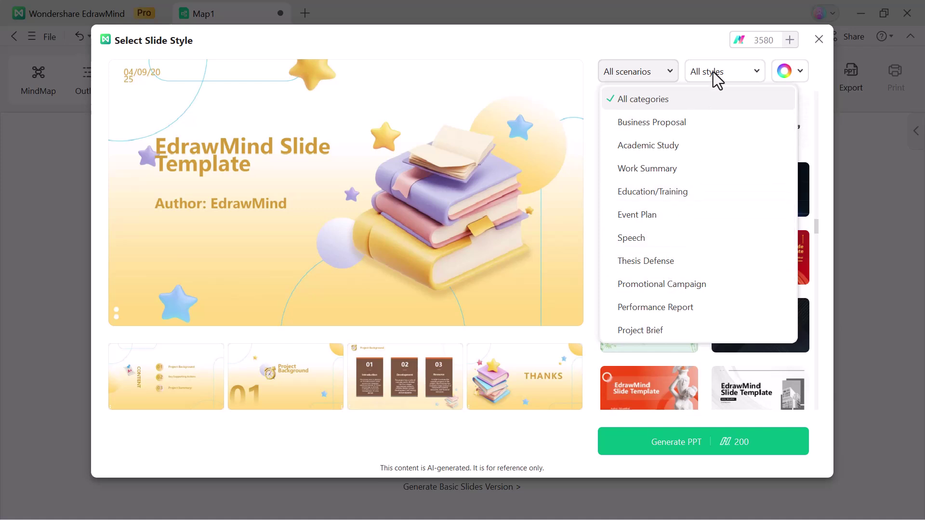
left_click(750, 70)
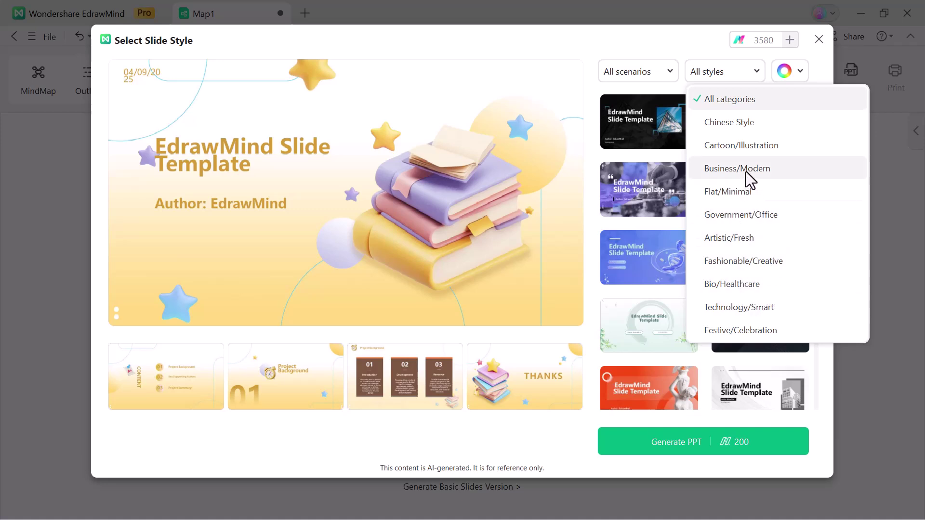
left_click(739, 99)
Step: Generate the AI slide deck and review its Content, Definition, financial security and Budgeting slides
left_click(661, 449)
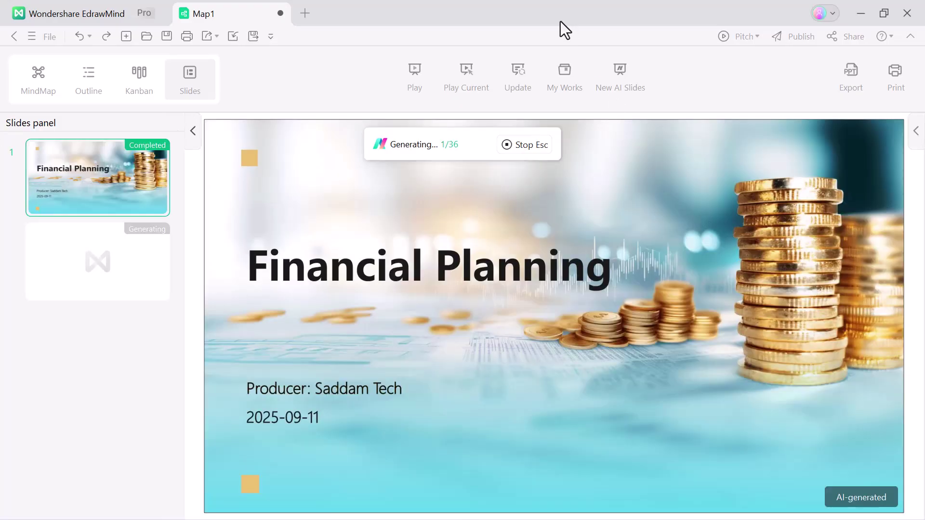
left_click(81, 284)
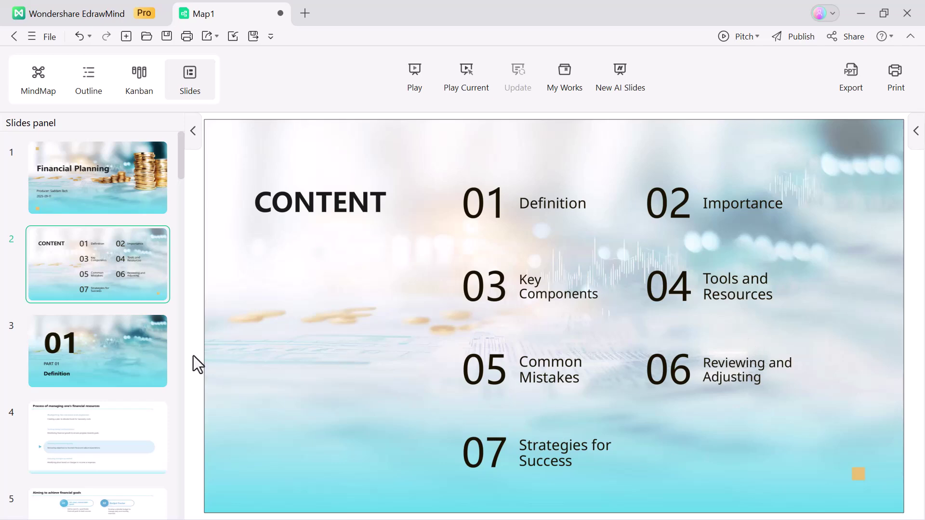
left_click(154, 371)
left_click(99, 415)
scroll(122, 433, "down", 10)
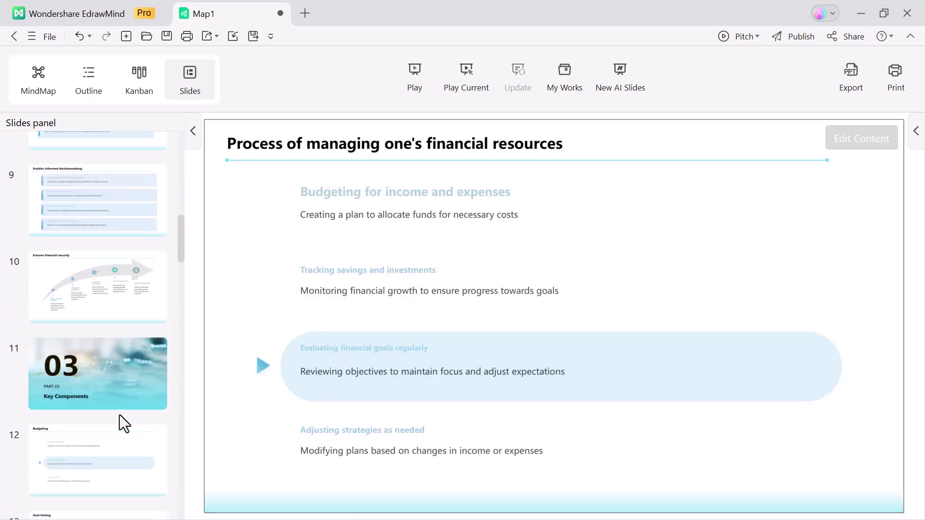
left_click(98, 288)
left_click(133, 436)
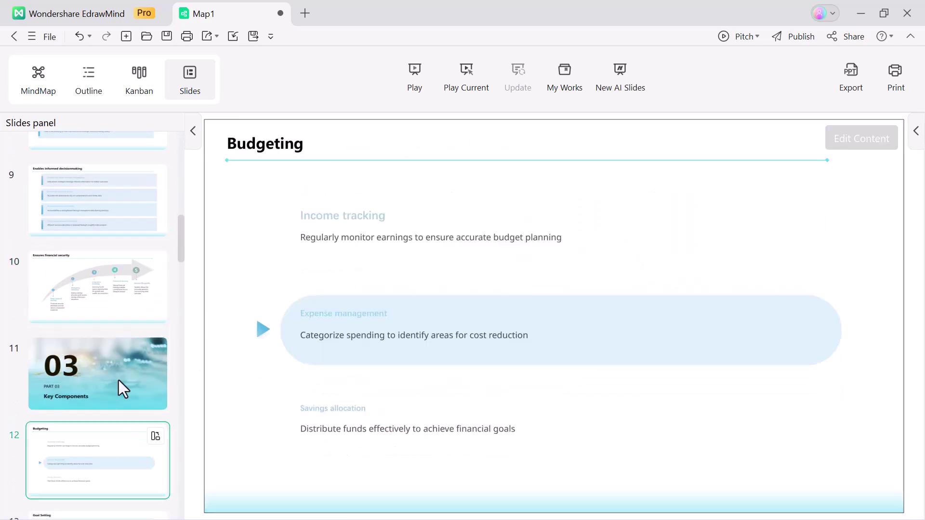
scroll(117, 371, "down", 6)
scroll(117, 363, "down", 8)
Step: Return to the home screen and open Intelligent file Analysis from the Create menu
left_click(14, 36)
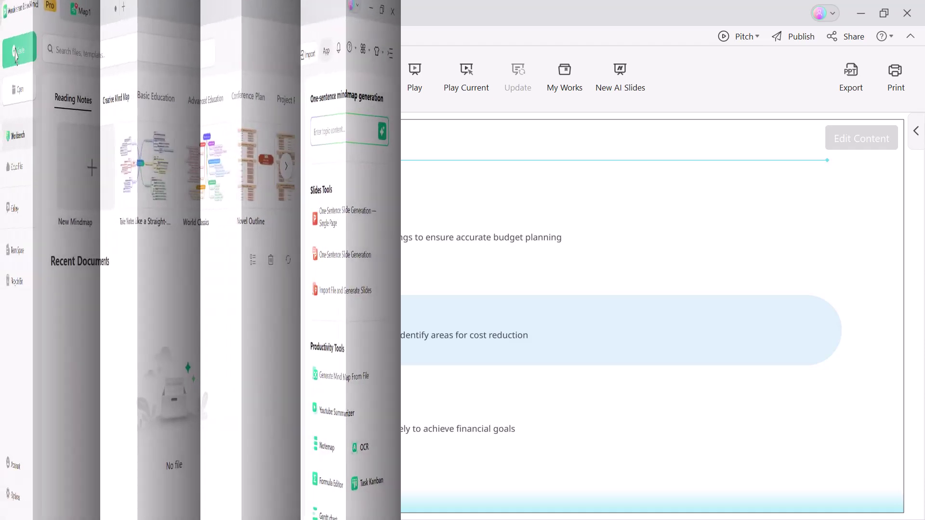
left_click(48, 50)
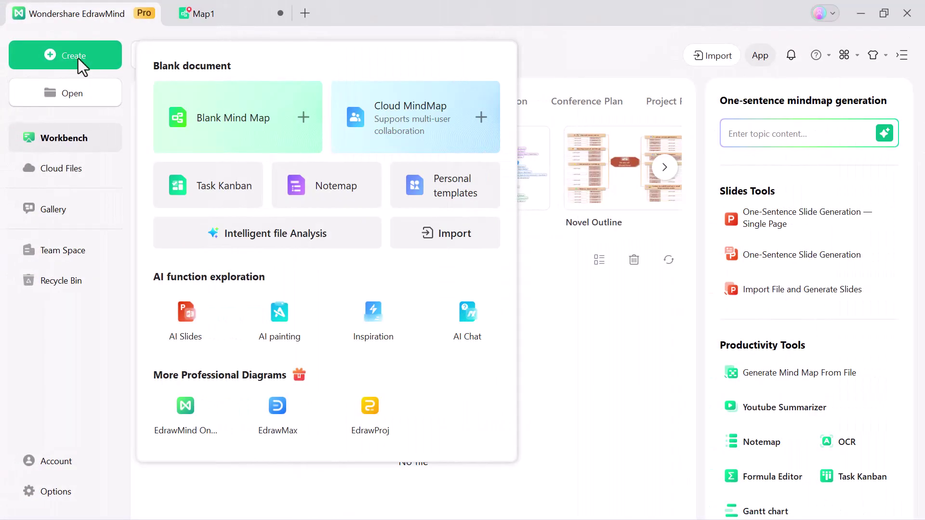
left_click(288, 238)
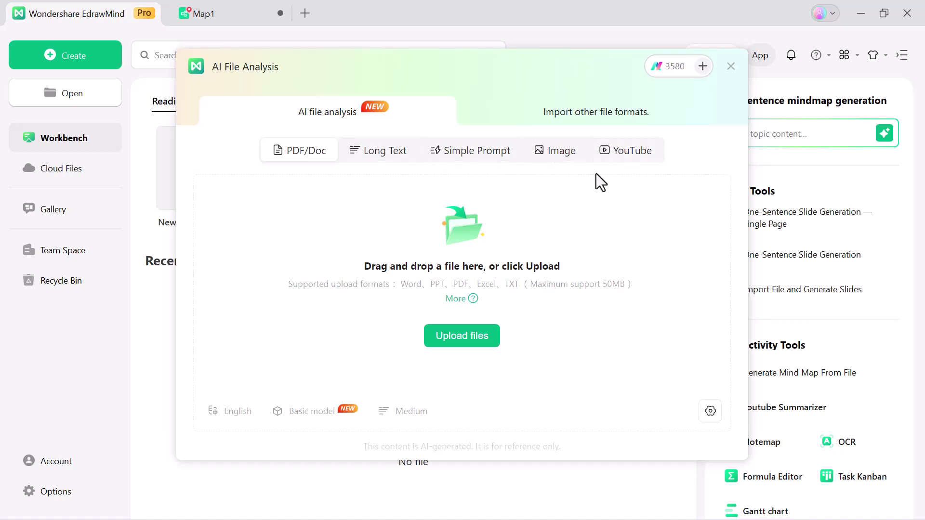
Step: Paste a YouTube video link on the YouTube tab and parse it into a mind map
left_click(619, 158)
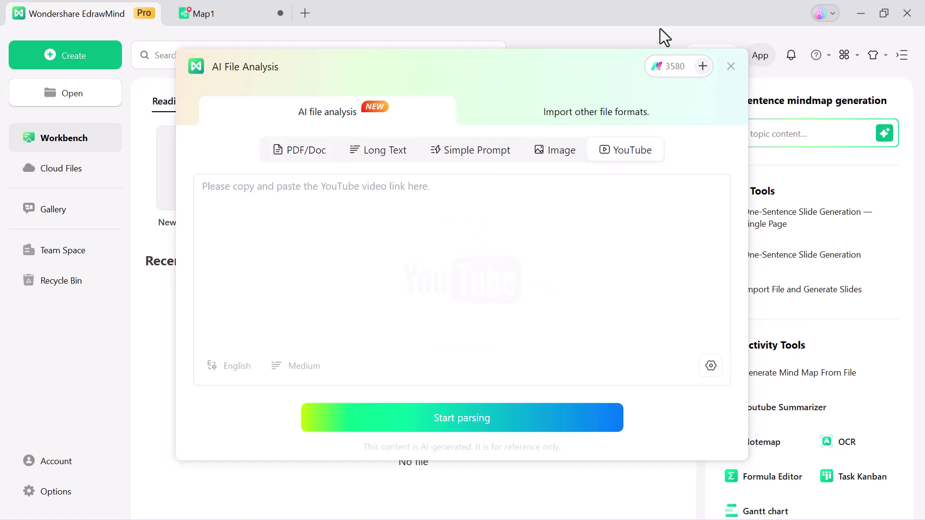
left_click(513, 191)
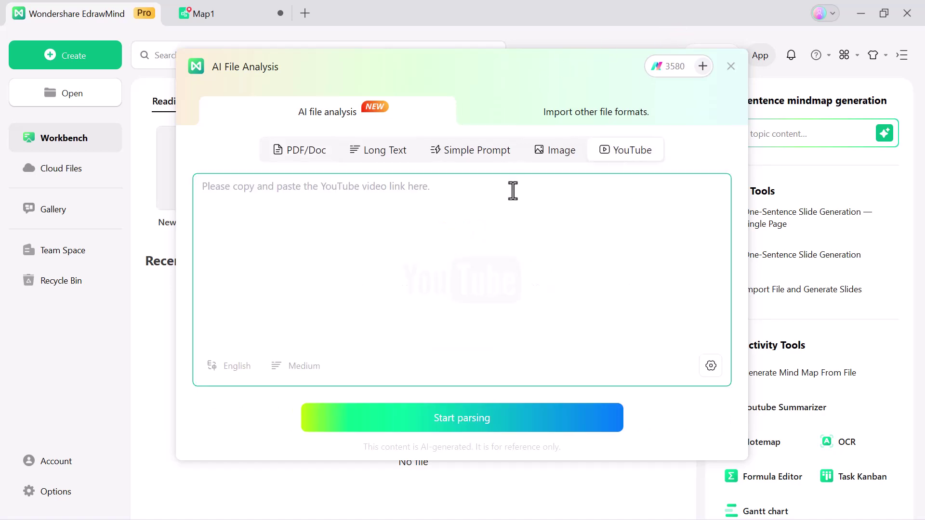
left_click(391, 194)
type("https://youtu.be/hCon8Uq_Bas?si=U6OLafChf0cmxnKF")
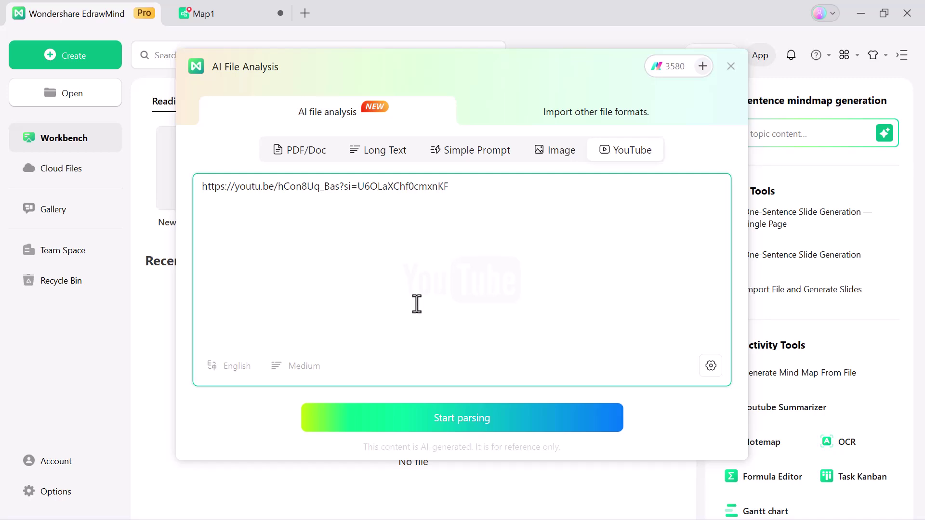
left_click(445, 418)
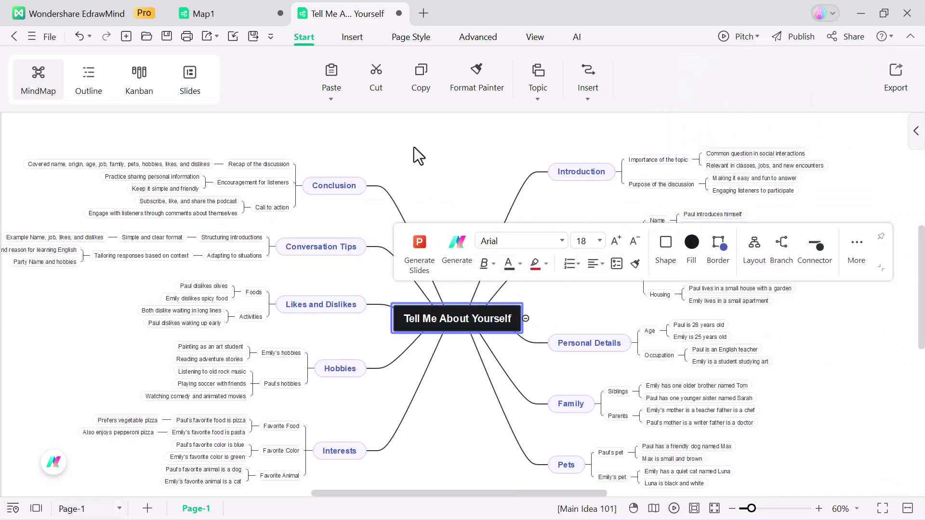
Step: Switch to Outline view and give it a yellow-green gradient background
left_click(89, 87)
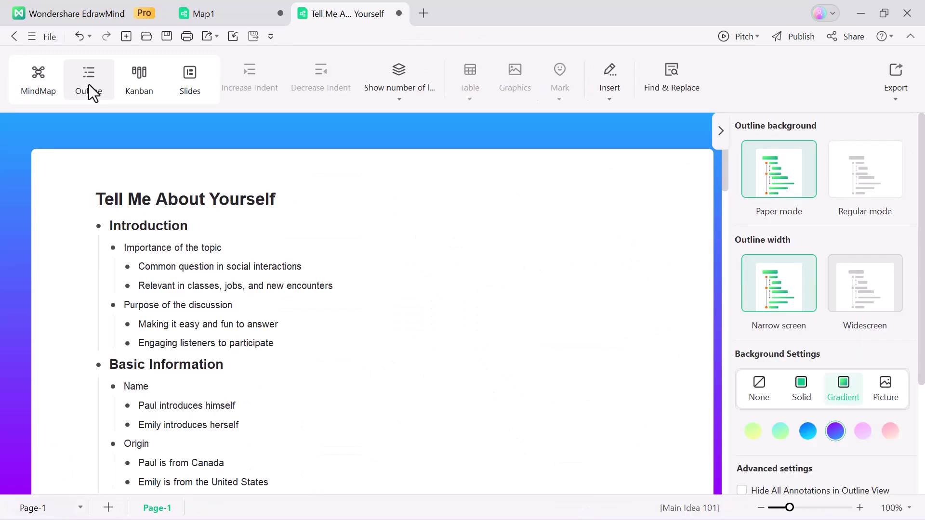
scroll(322, 310, "down", 14)
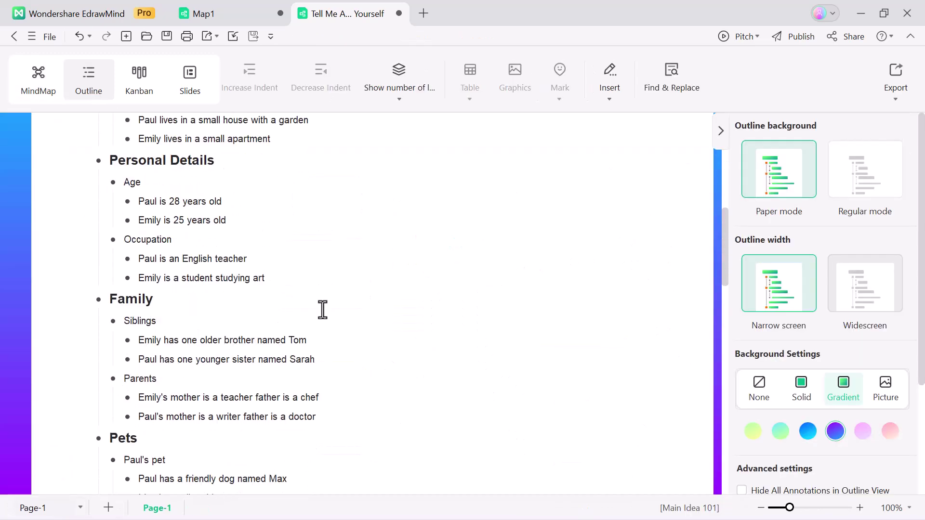
scroll(323, 310, "up", 3)
scroll(322, 310, "up", 3)
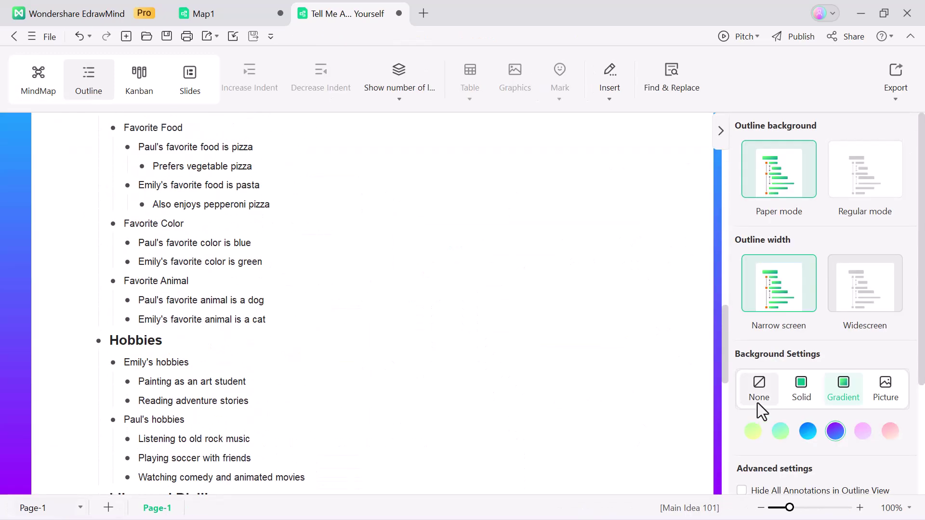
left_click(781, 432)
left_click(803, 389)
left_click(845, 392)
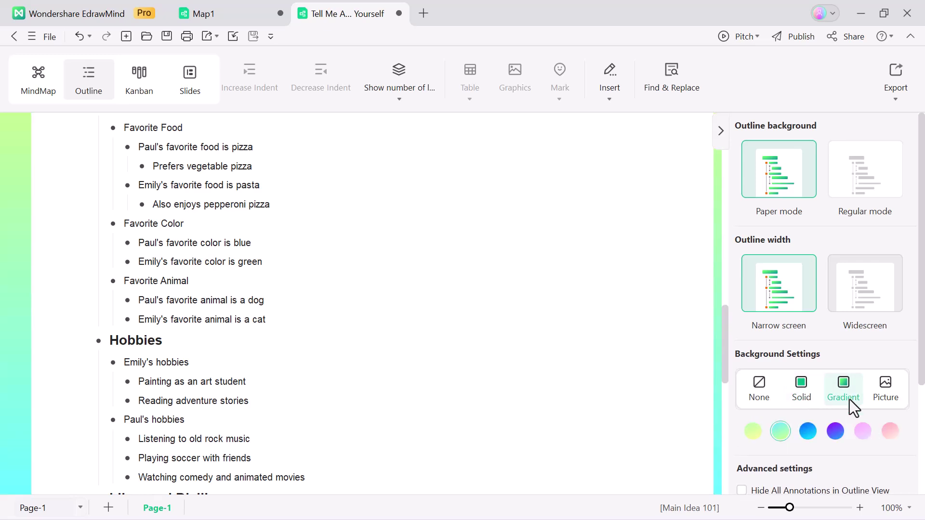
left_click(862, 433)
left_click(890, 432)
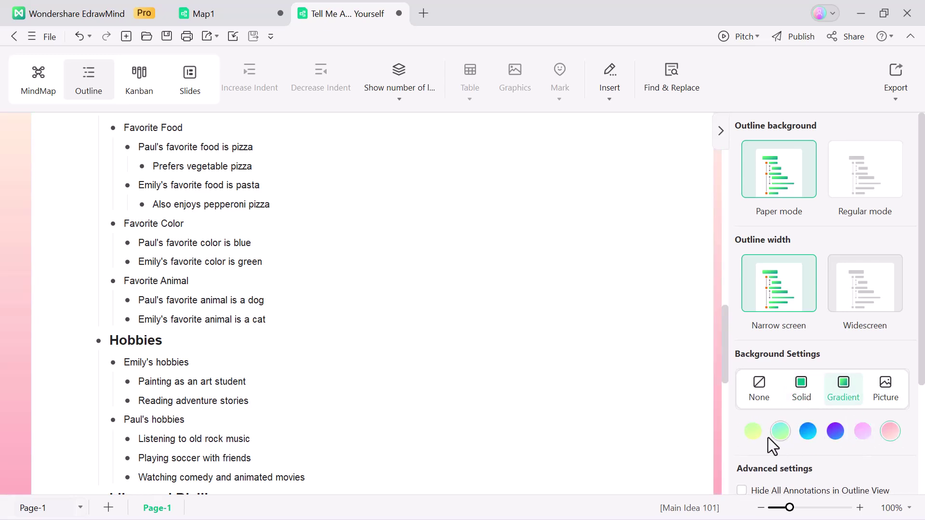
left_click(754, 432)
Step: Display the Tell Me About Yourself map as a Kanban board
scroll(795, 313, "down", 2)
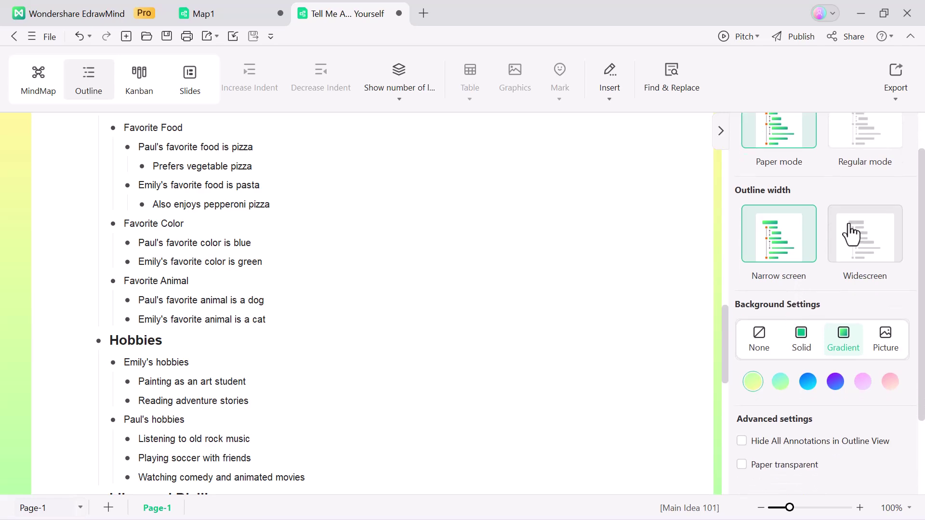
scroll(748, 254, "up", 2)
left_click(140, 81)
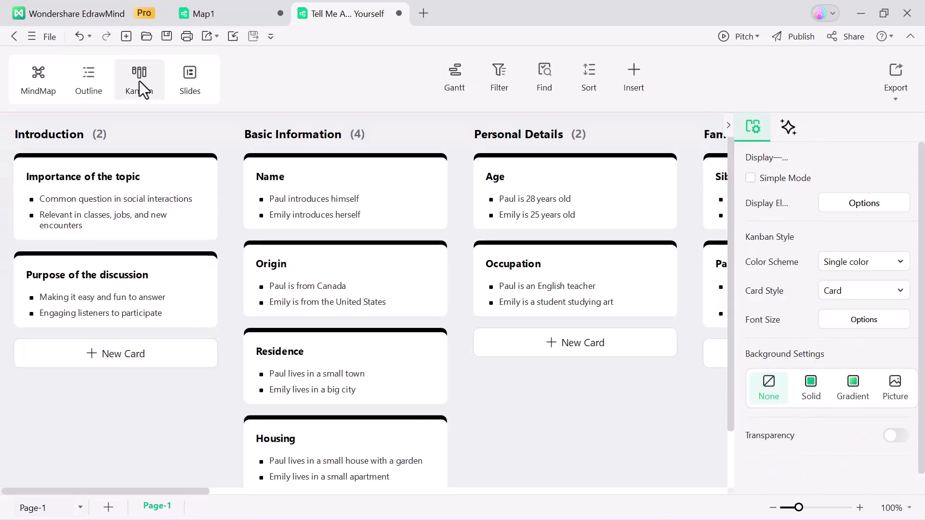
Step: Give the Kanban board a pink gradient background via the Solid and Gradient options
scroll(237, 196, "down", 1)
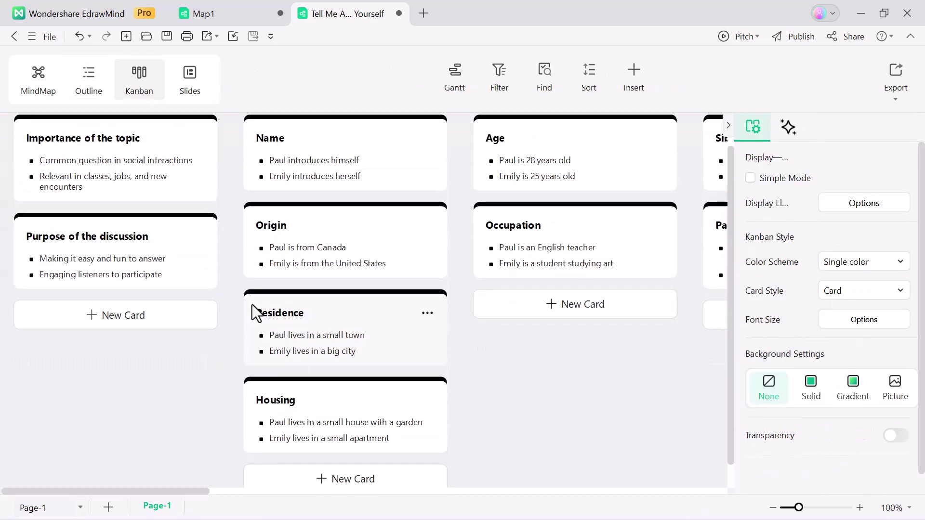
scroll(418, 262, "up", 1)
scroll(419, 261, "right", 10)
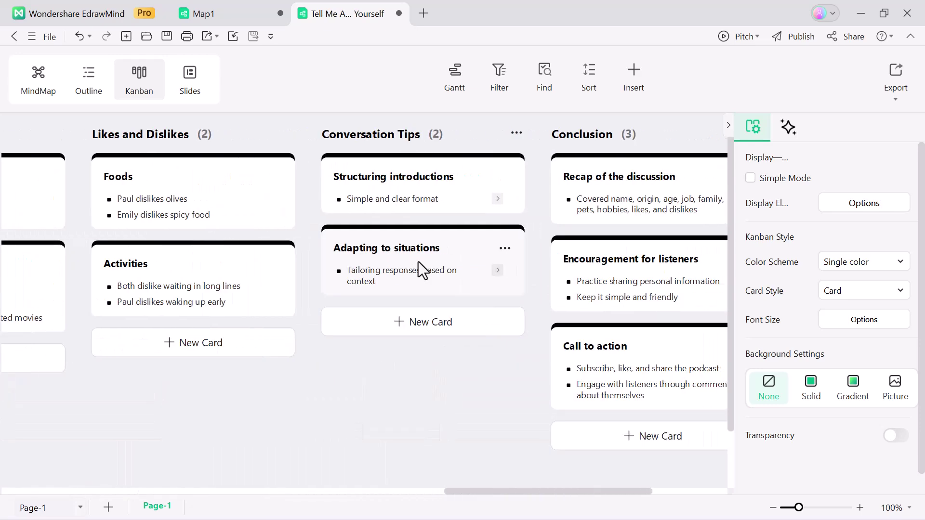
left_click(812, 388)
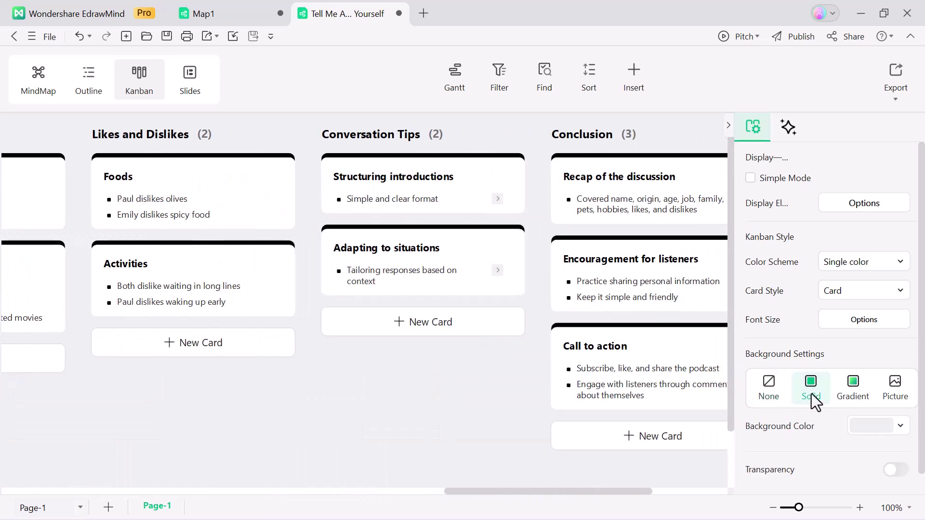
left_click(849, 390)
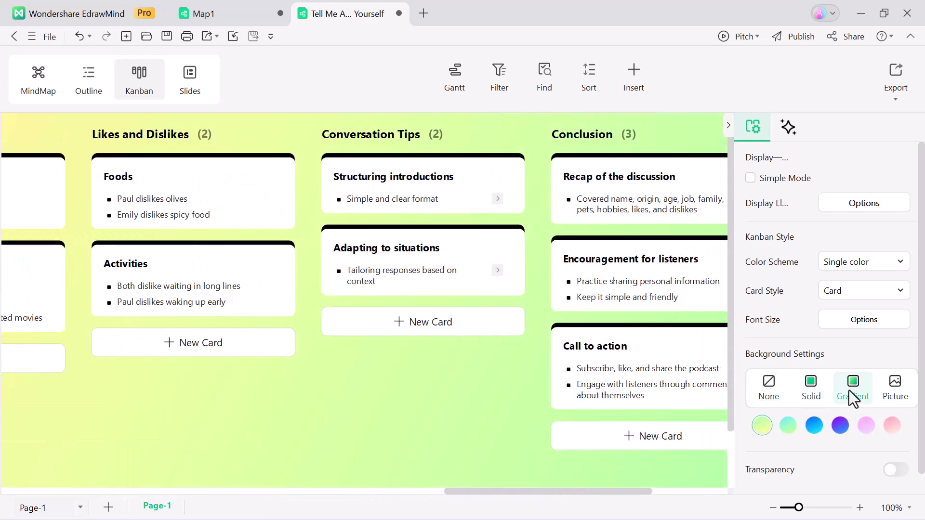
left_click(841, 426)
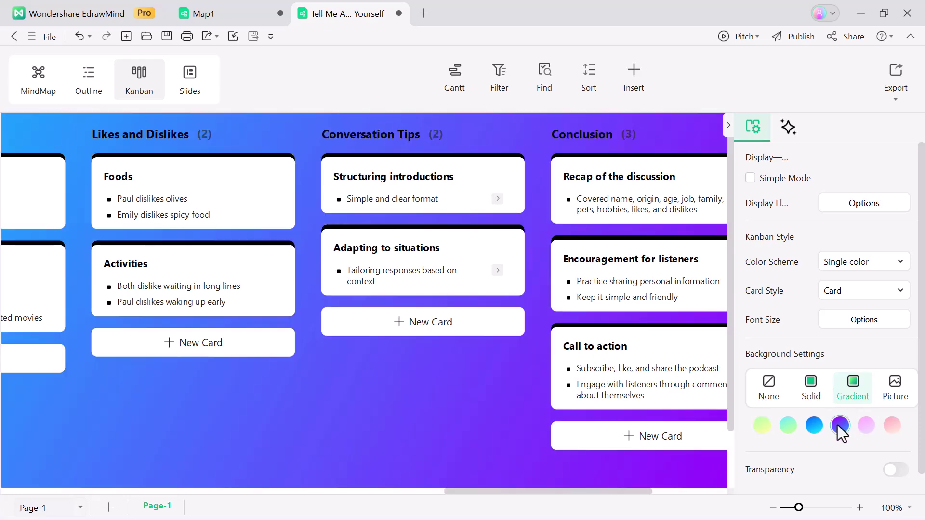
left_click(866, 426)
scroll(499, 326, "left", 10)
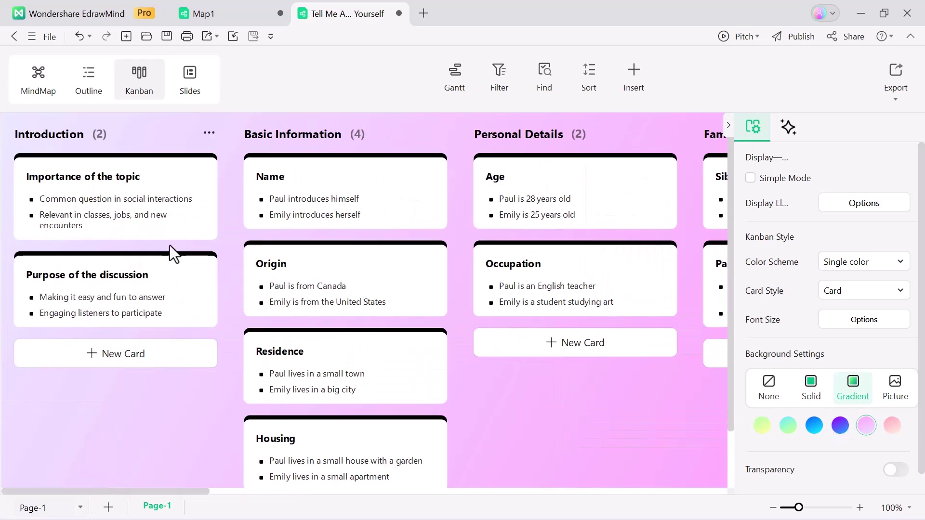
Step: Generate a slide outline from the map for template selection
left_click(190, 79)
left_click(360, 440)
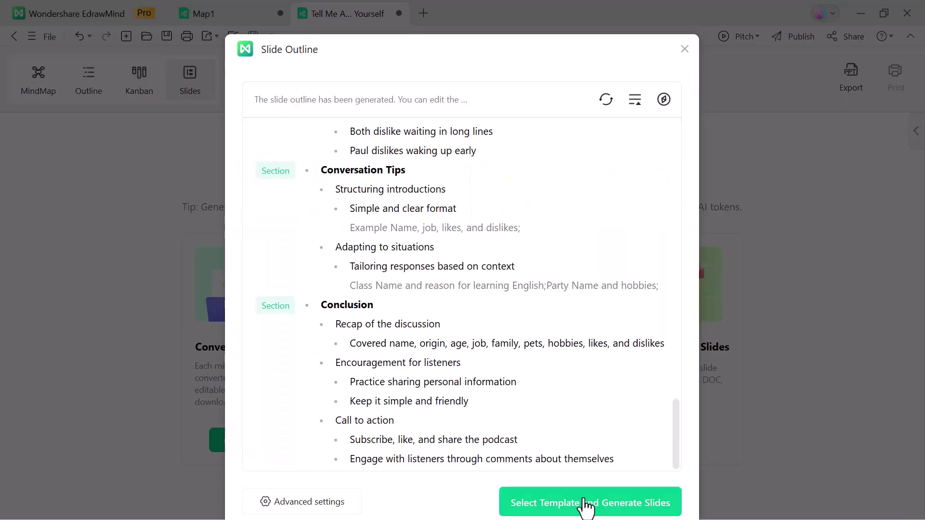
left_click(587, 503)
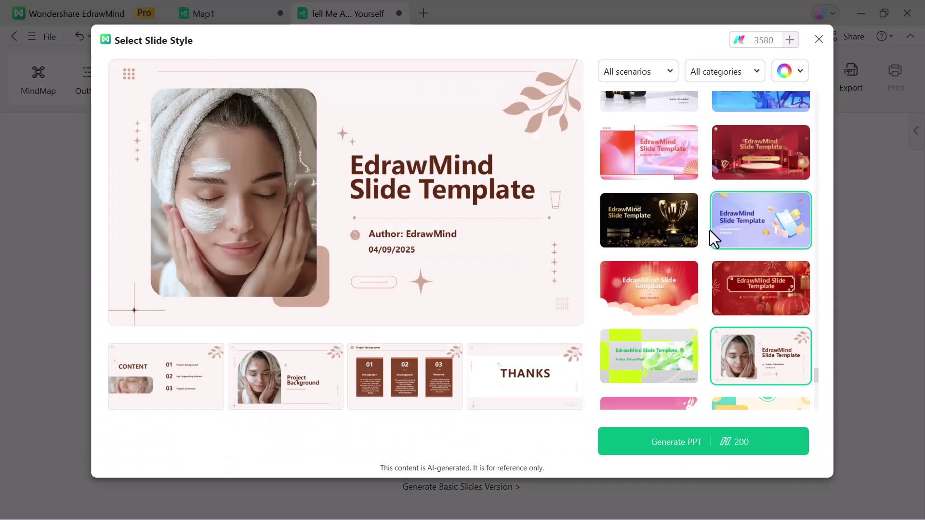
Step: Generate the deck in the blue illustrated template and preview the Introduction and Importance of the topic slides
scroll(710, 230, "up", 2)
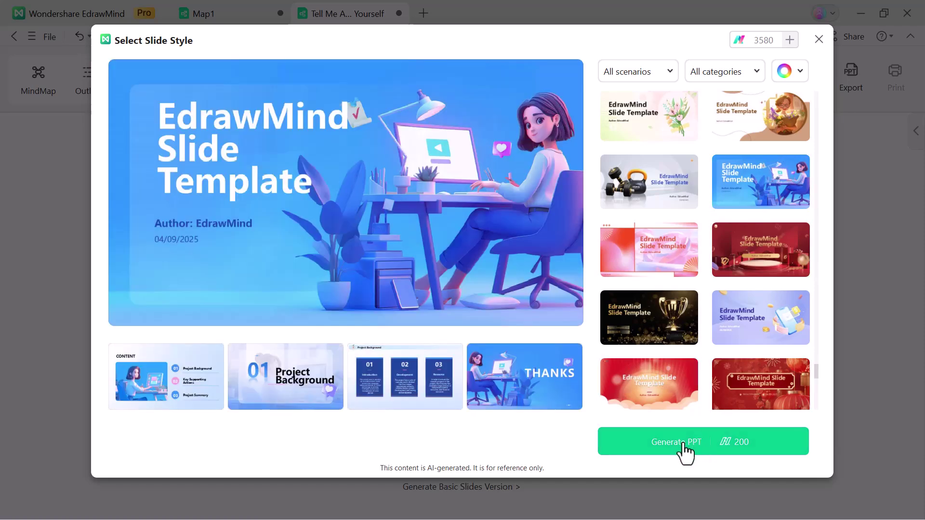
left_click(684, 444)
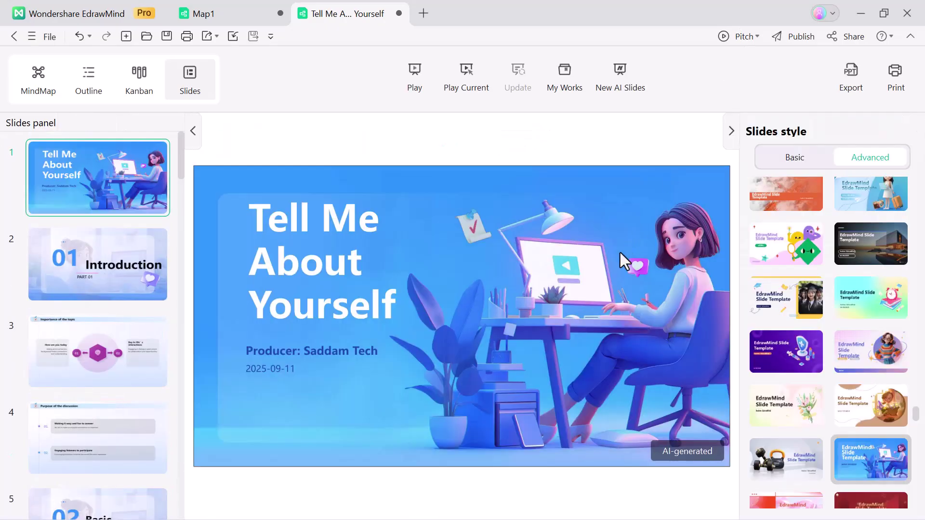
left_click(126, 258)
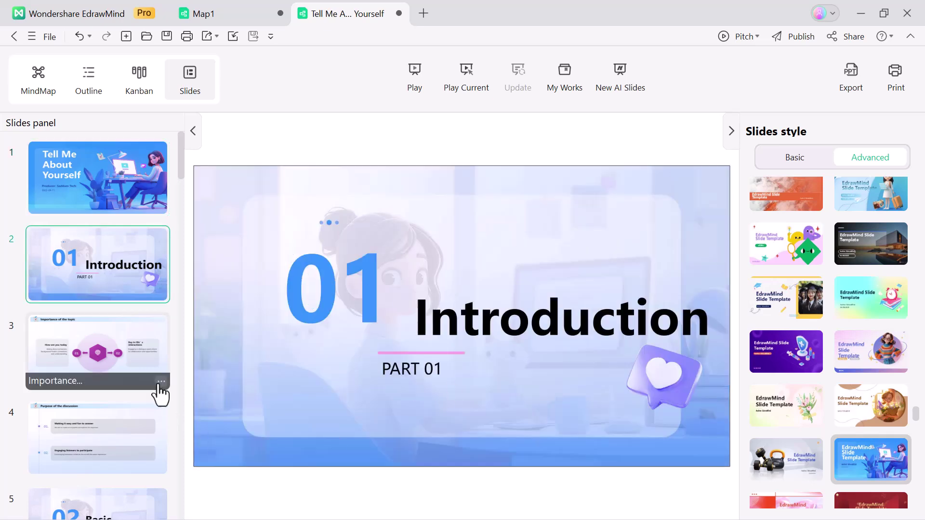
left_click(125, 346)
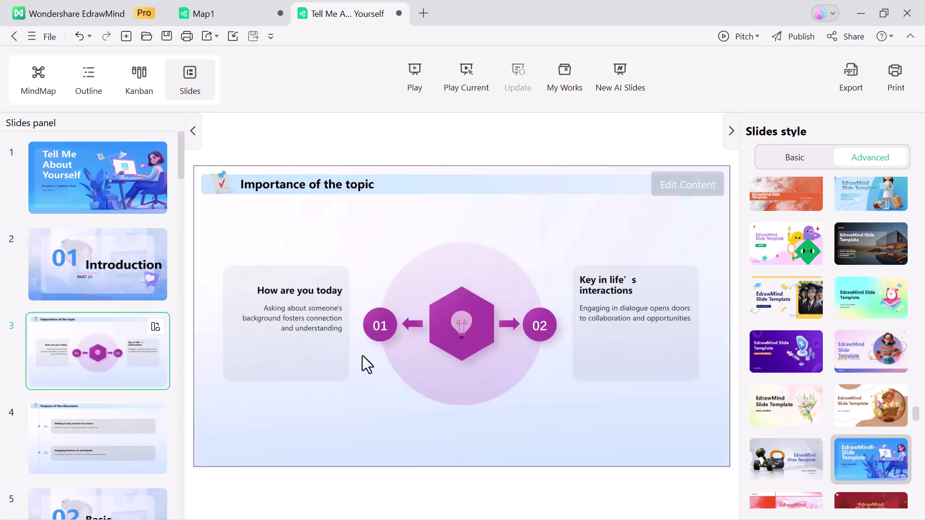
Step: Preview the Name slide, then return to the home workbench
scroll(98, 381, "down", 5)
left_click(91, 360)
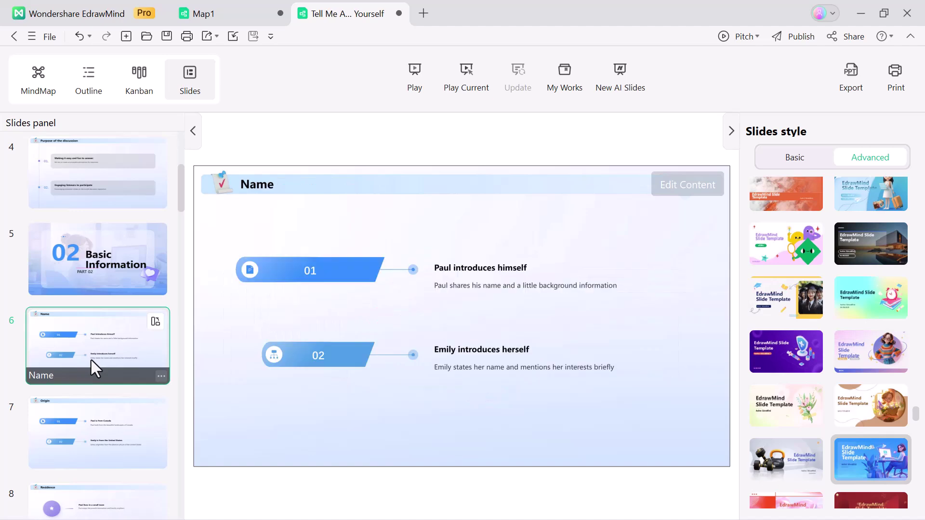
scroll(85, 405, "down", 10)
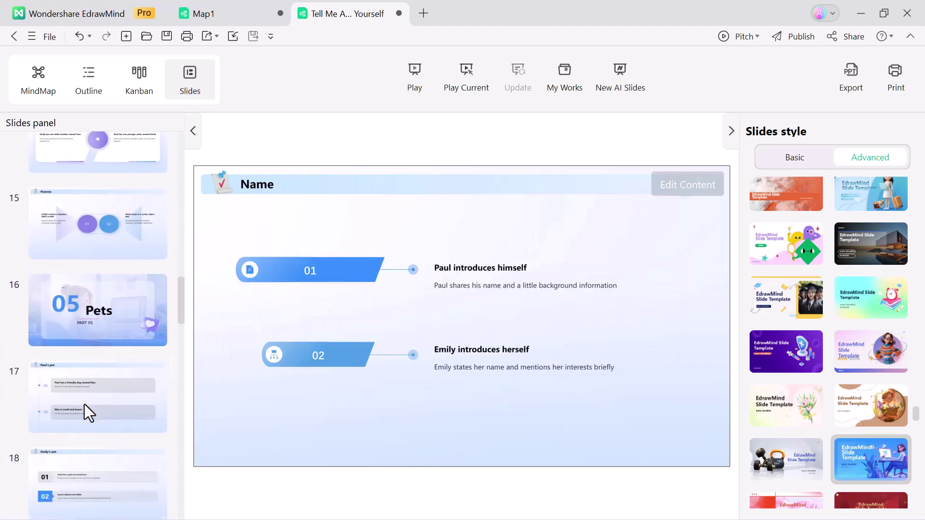
left_click(77, 13)
Step: Start a new AI chat map and send the Weekly Study Plans suggested prompt
left_click(82, 56)
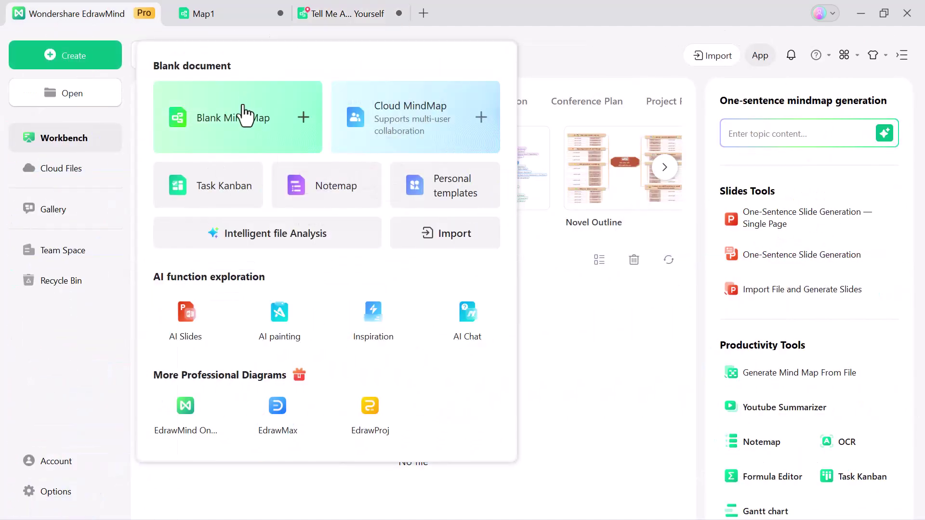
left_click(468, 334)
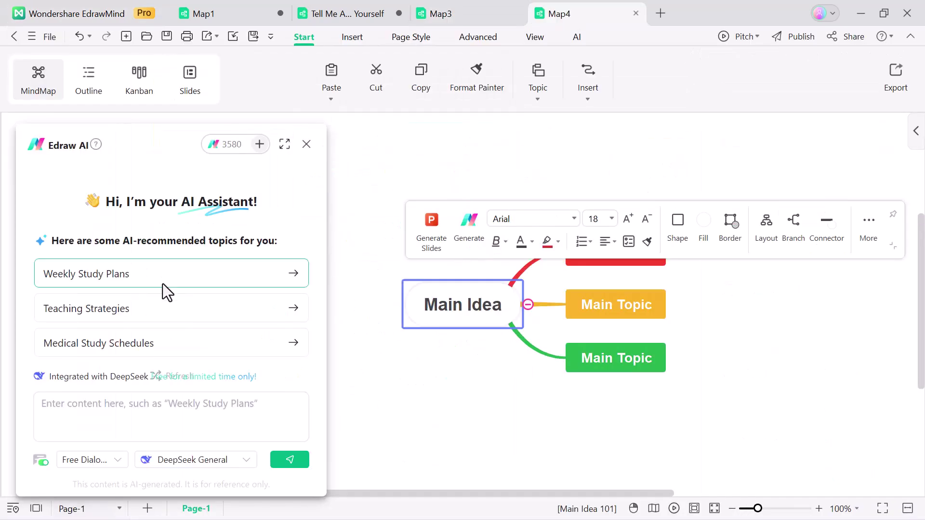
left_click(163, 284)
left_click(280, 460)
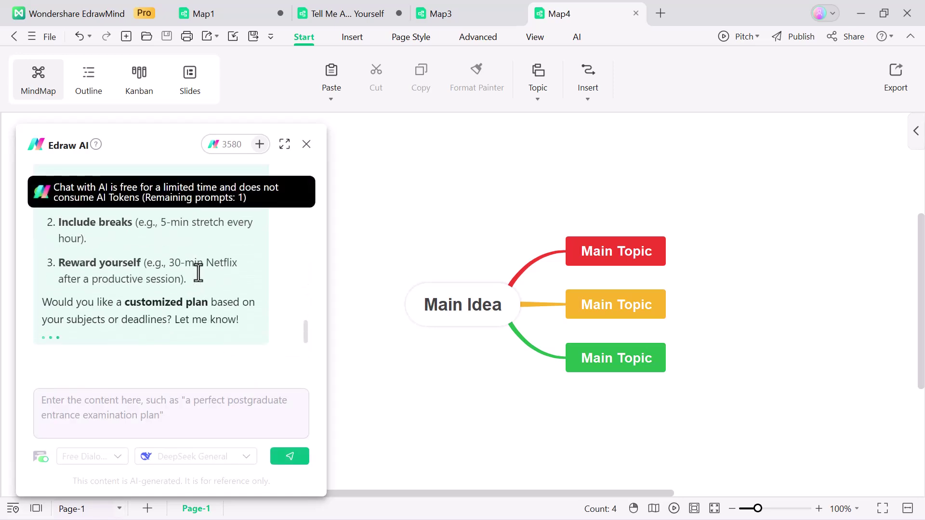
Step: Insert the AI's study plan as a mind map, close the AI panel and review its branches
scroll(199, 273, "up", 6)
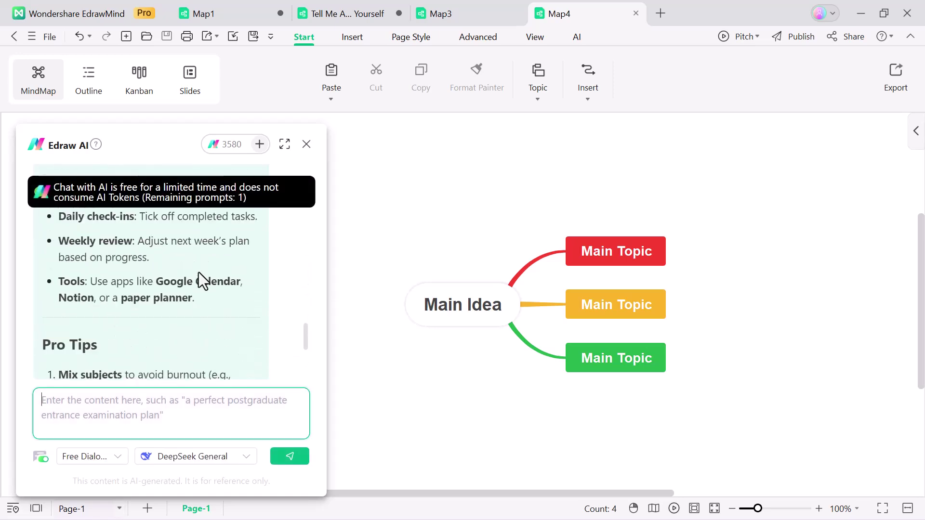
scroll(198, 273, "up", 10)
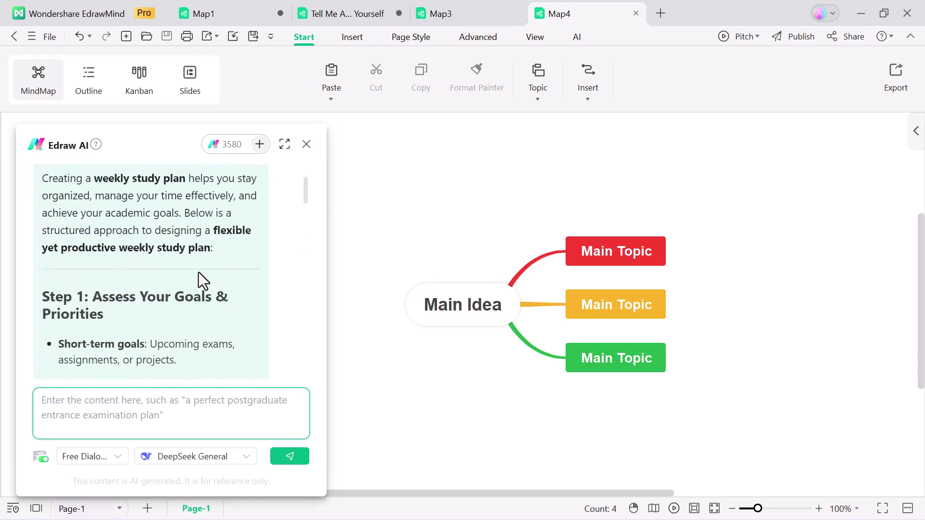
scroll(260, 270, "down", 15)
left_click(270, 320)
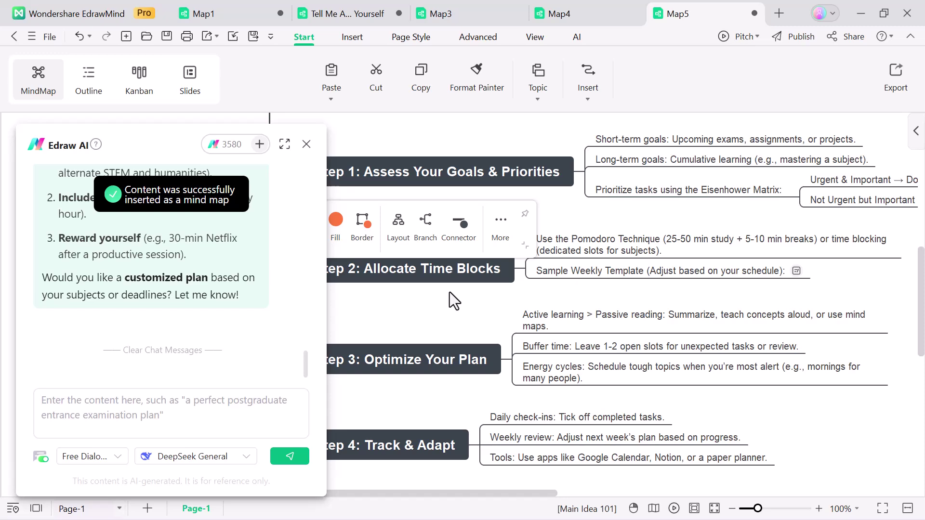
left_click(814, 337)
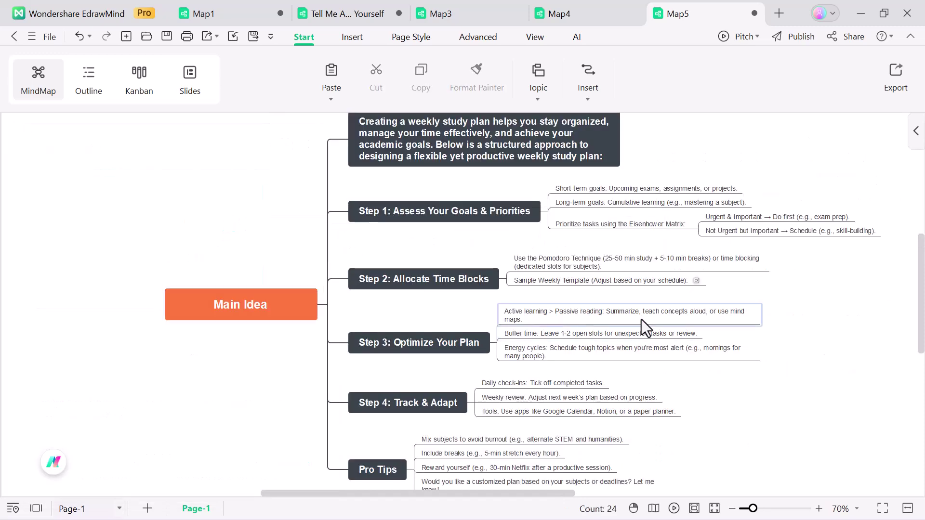
scroll(641, 320, "down", 3)
scroll(641, 320, "up", 3)
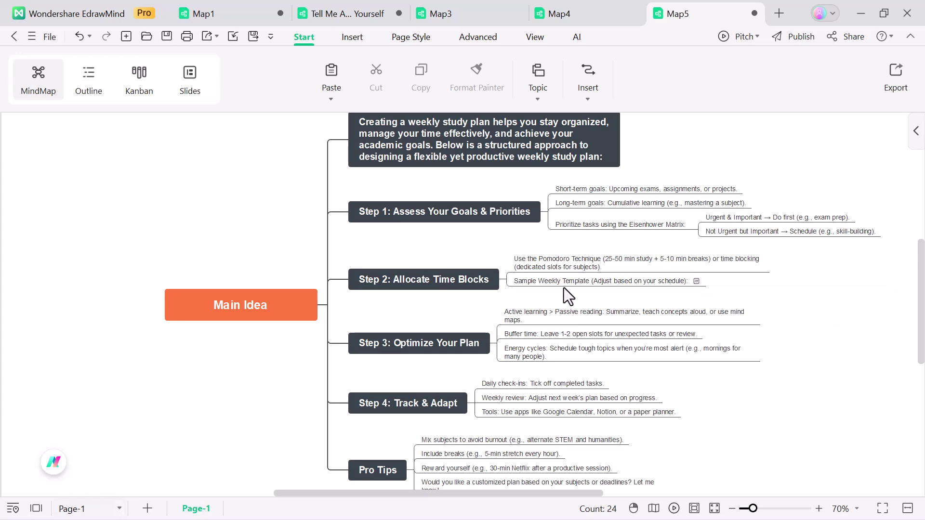
scroll(611, 195, "up", 3)
scroll(611, 195, "down", 5)
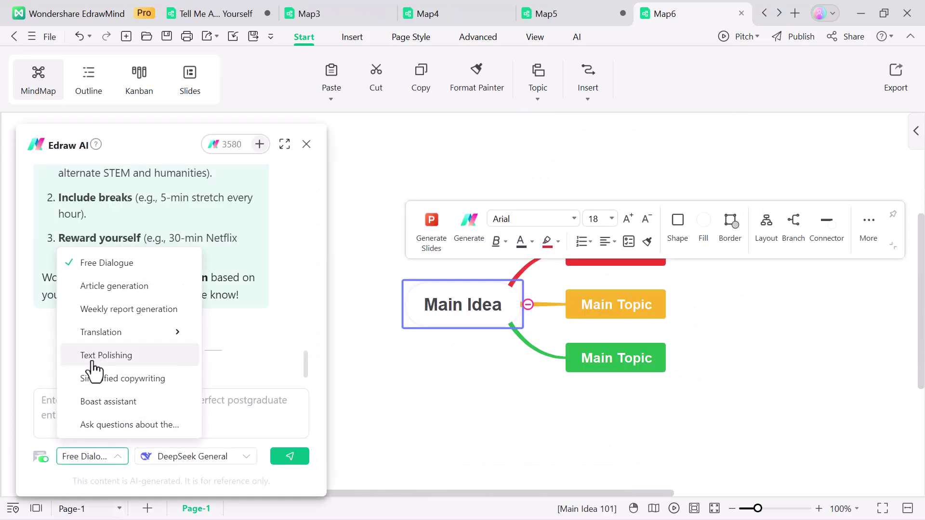
Step: Translate the pasted earlier study-tips reply into Italian in the AI chat
mouse_move(121, 337)
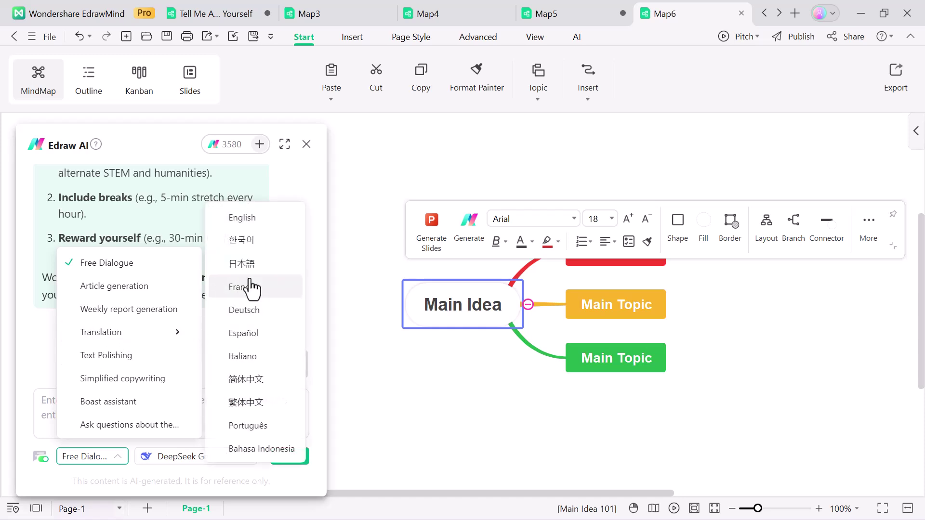
left_click(243, 356)
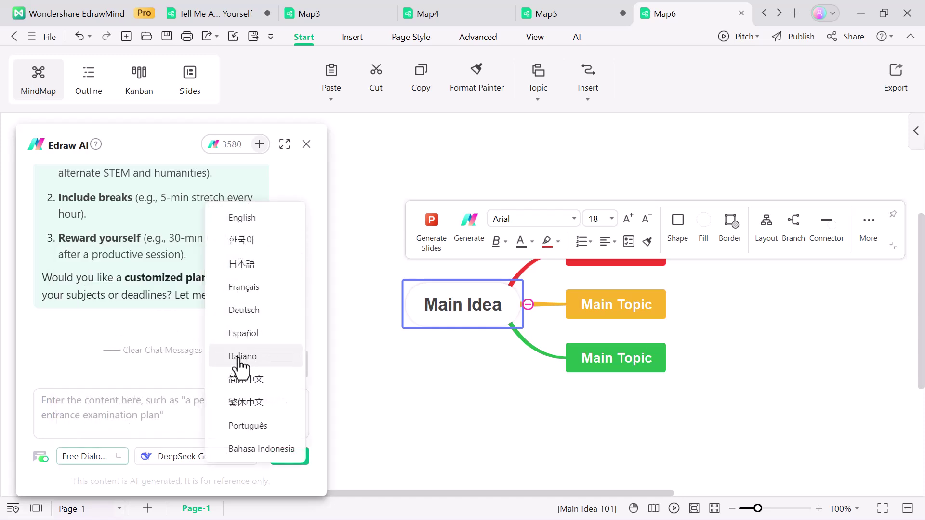
type("Mix subjects to avoid burnout (e.g., alternate STEM and humanities). Include breaks (e.g., 5-min stretch every hour). Reward yourself (e.g., 30-min Netflix after a productive session). Would you like a customized plan based on your subjects or deadlines? Let me know!")
scroll(230, 407, "up", 3)
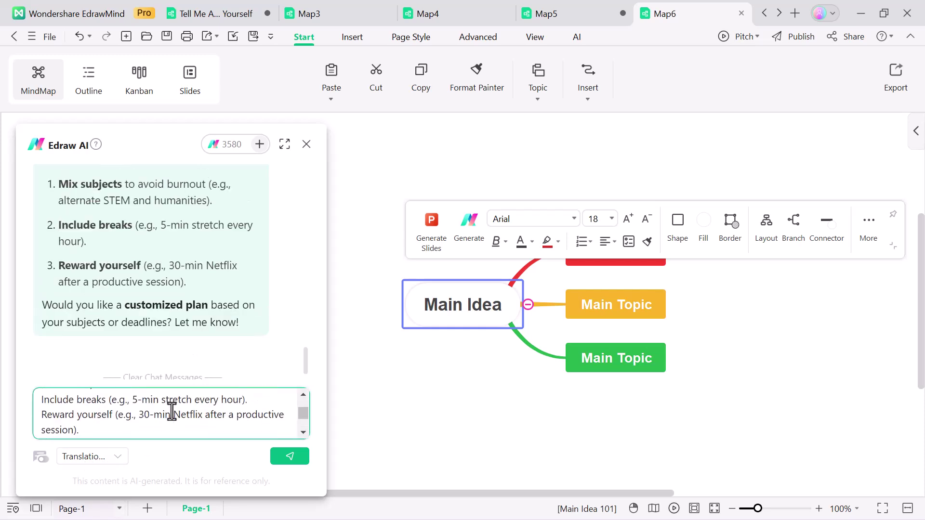
left_click(291, 460)
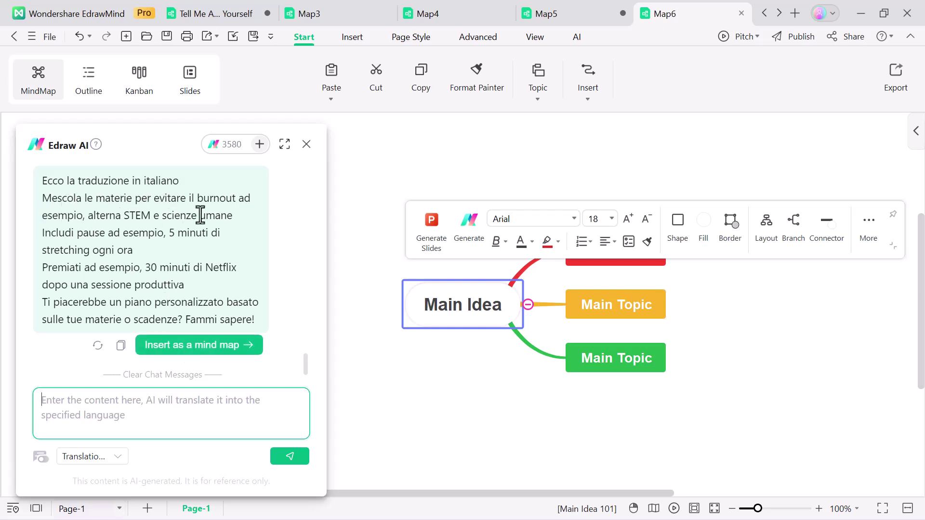
left_click(92, 457)
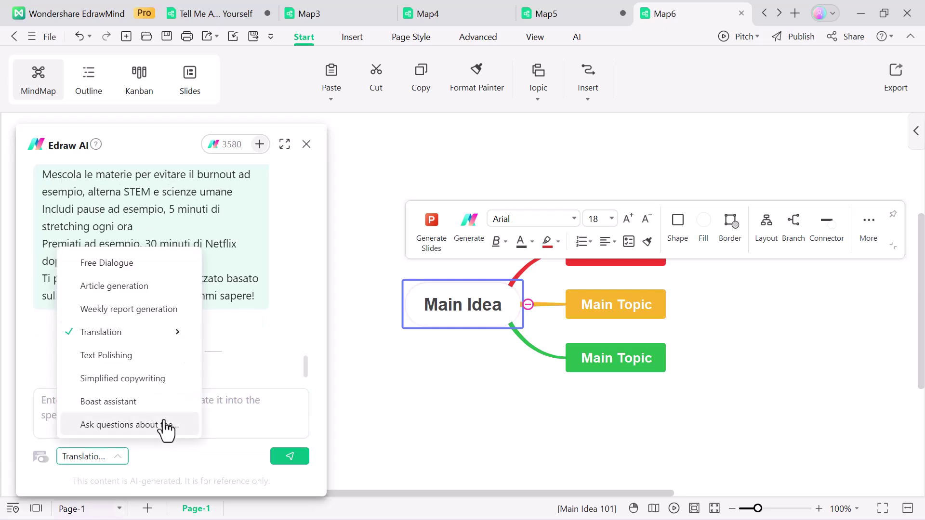
Step: Translate the study tips into Traditional Chinese as well
mouse_move(145, 332)
left_click(249, 413)
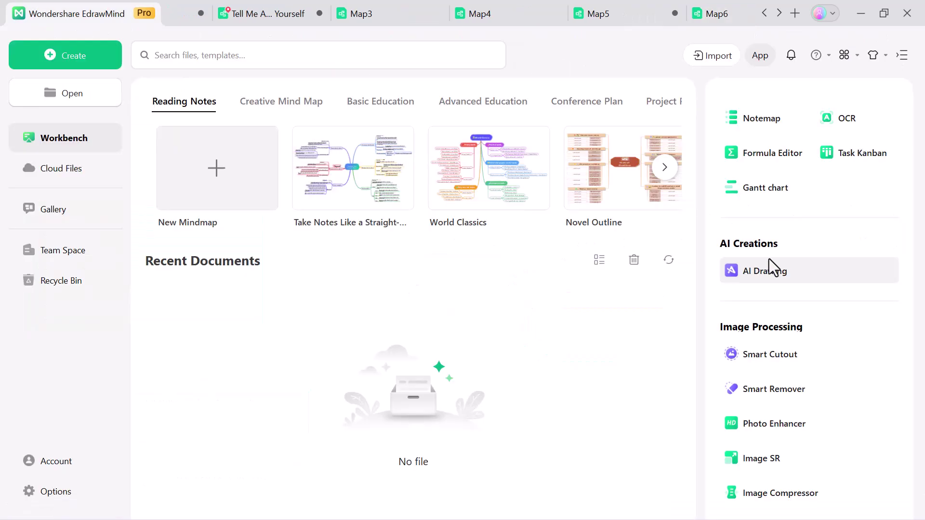
left_click(782, 276)
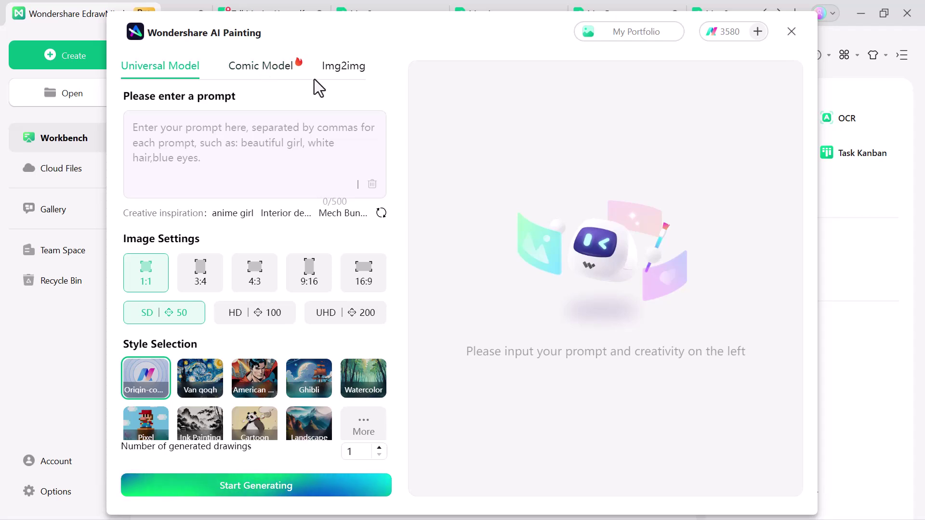
Step: Generate a 4:3 HD AI image from the pasted sunset laptop-workspace prompt
left_click(215, 133)
key("ctrl+v")
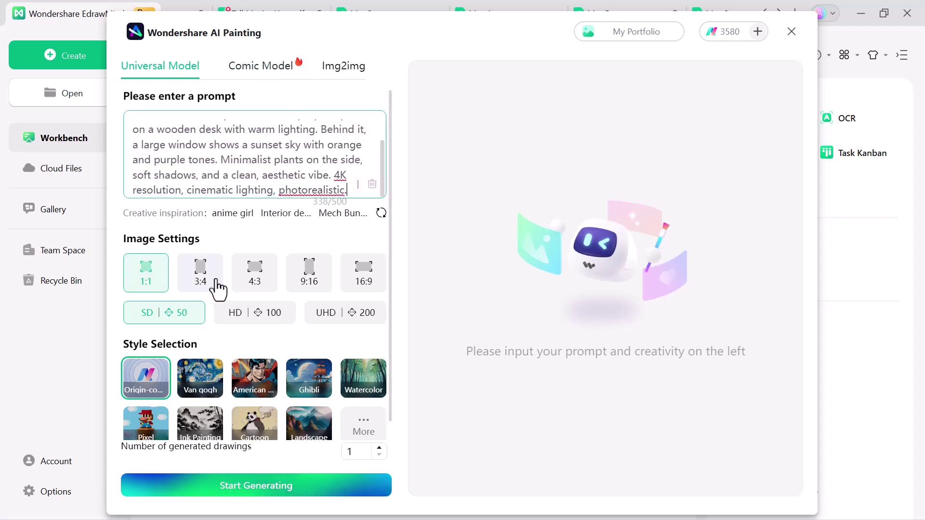
left_click(275, 277)
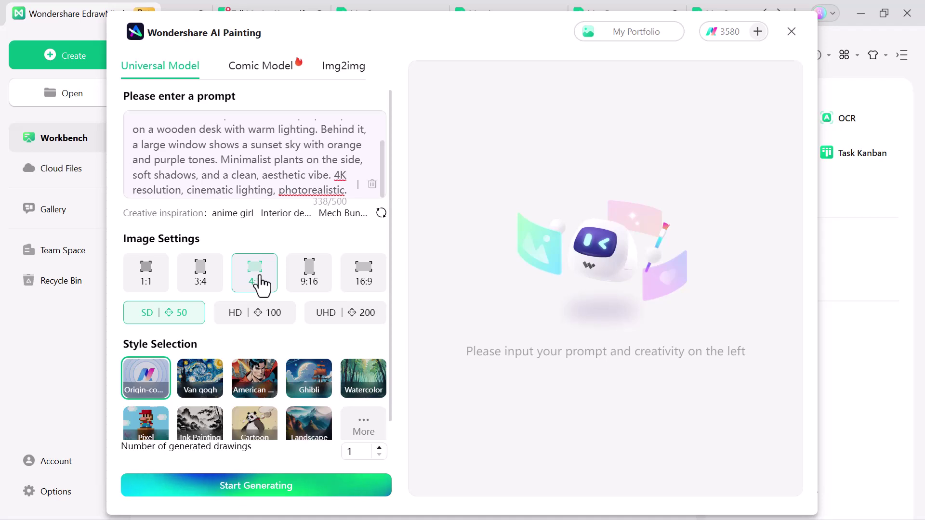
left_click(248, 320)
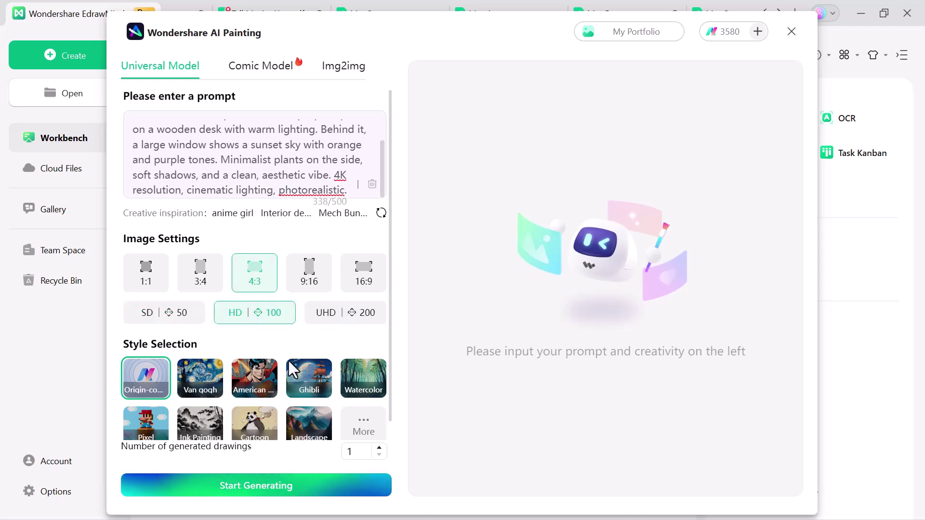
scroll(285, 381, "down", 1)
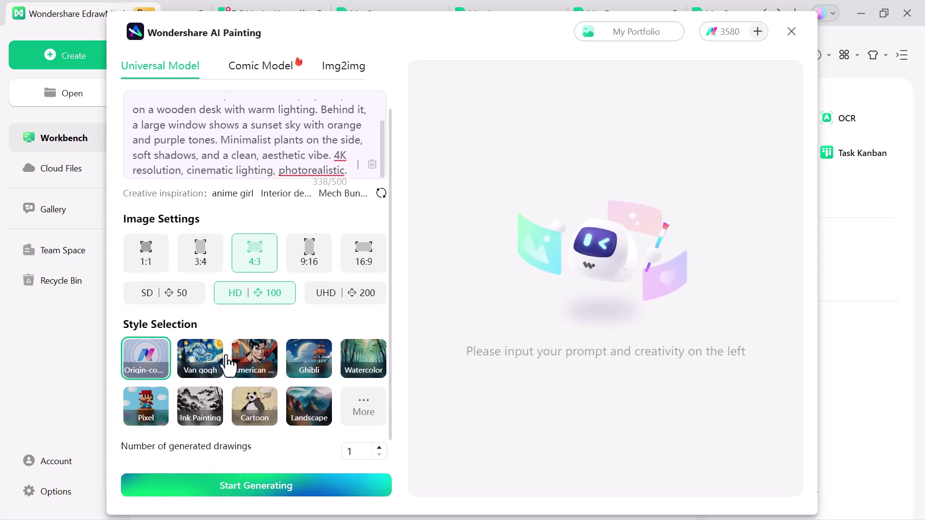
left_click(239, 488)
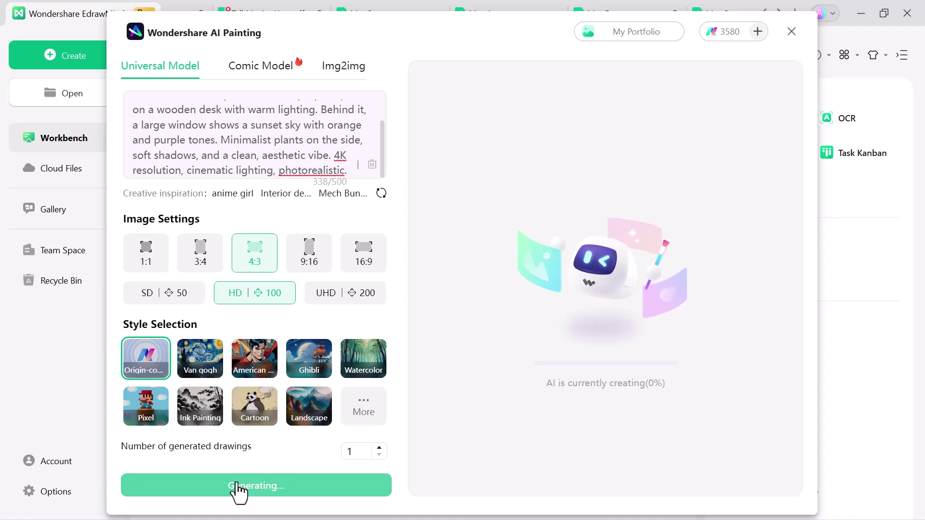
Step: View the generated image's creation details and prompt, then close AI Painting
scroll(287, 152, "up", 2)
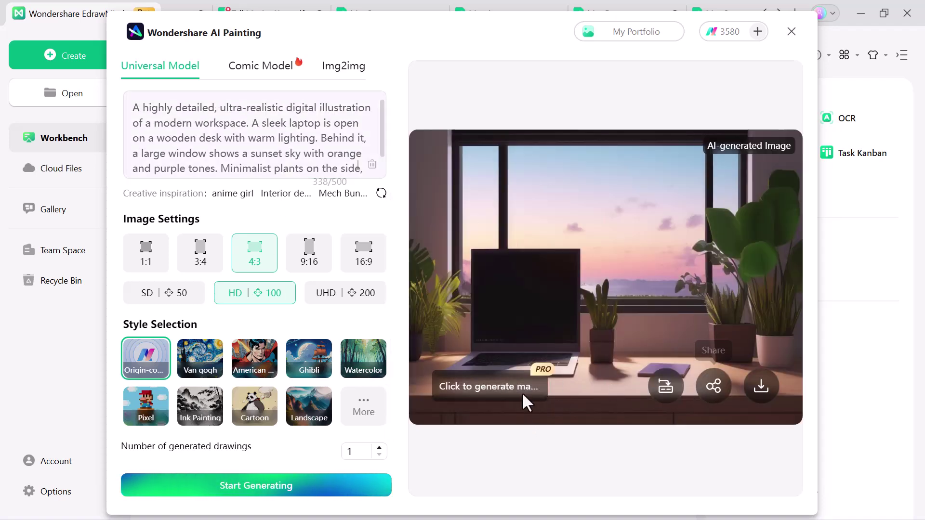
left_click(672, 299)
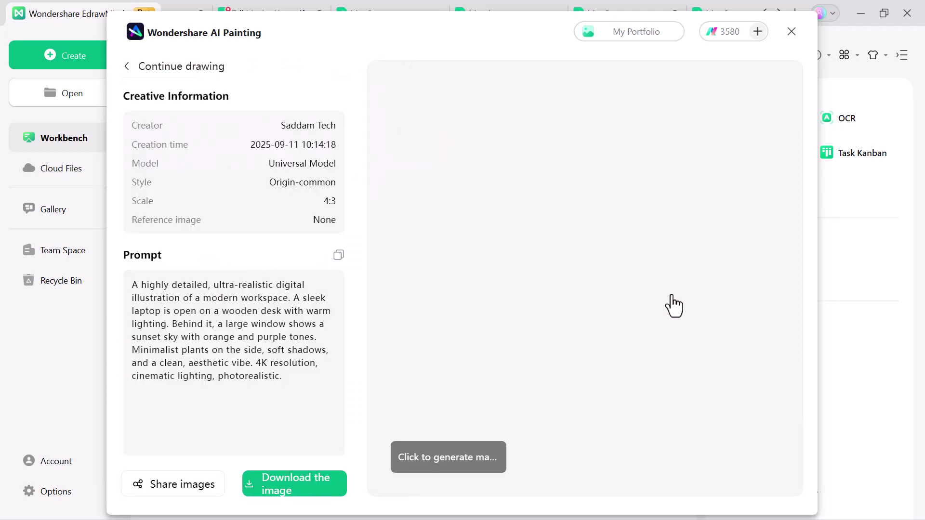
key("Escape")
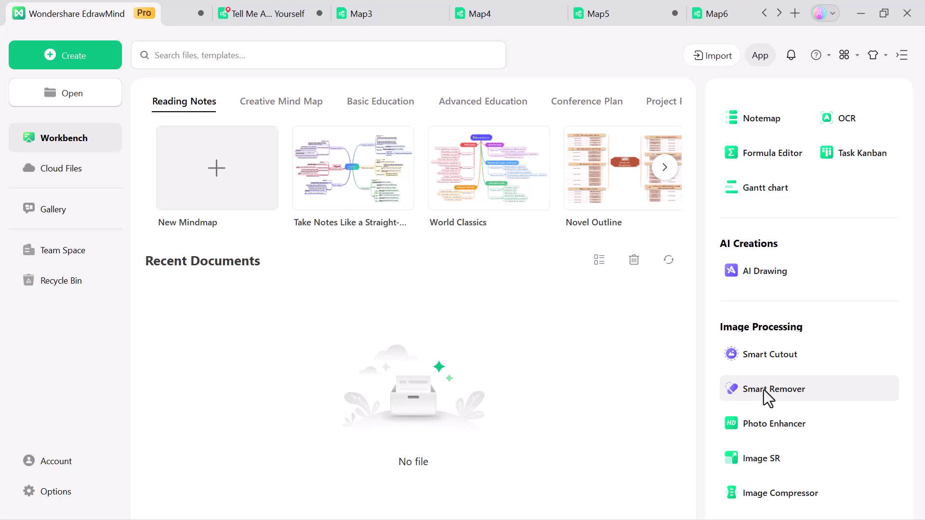
Step: Browse Smart Cutout, Image Compressor, Image SR, Photo Enhancer and Smart Remover, then close Image Processing
left_click(771, 363)
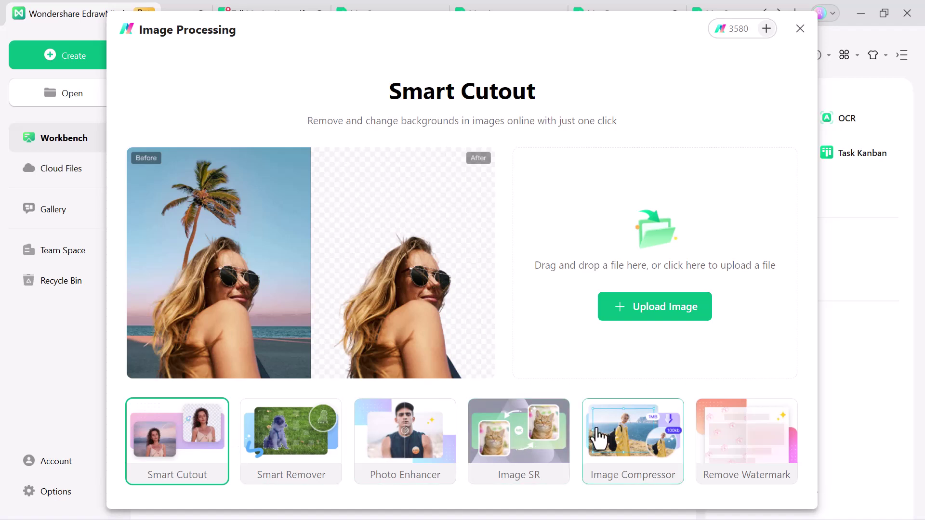
left_click(635, 454)
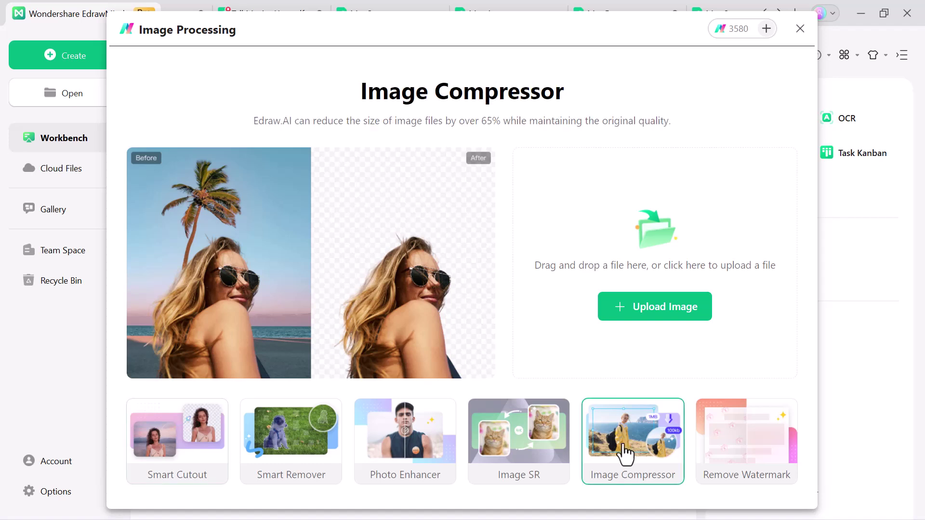
left_click(475, 452)
left_click(394, 445)
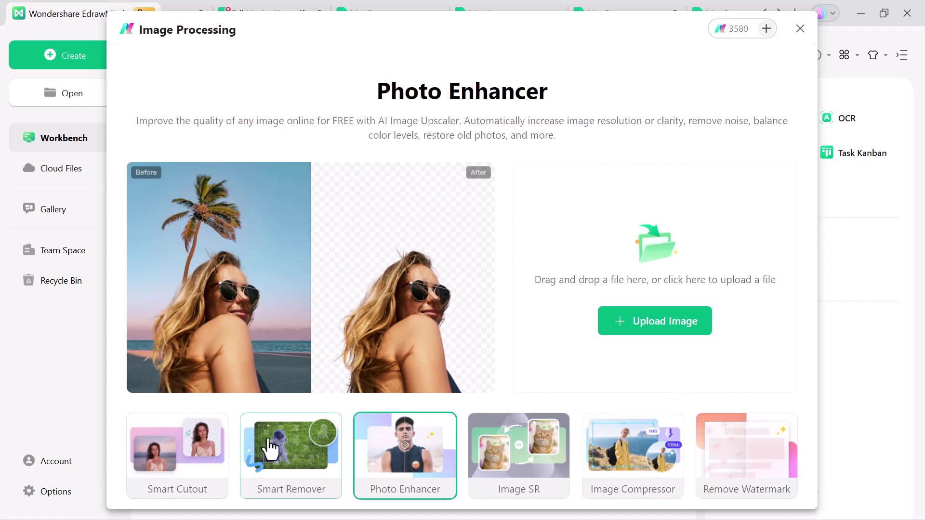
left_click(252, 446)
left_click(178, 455)
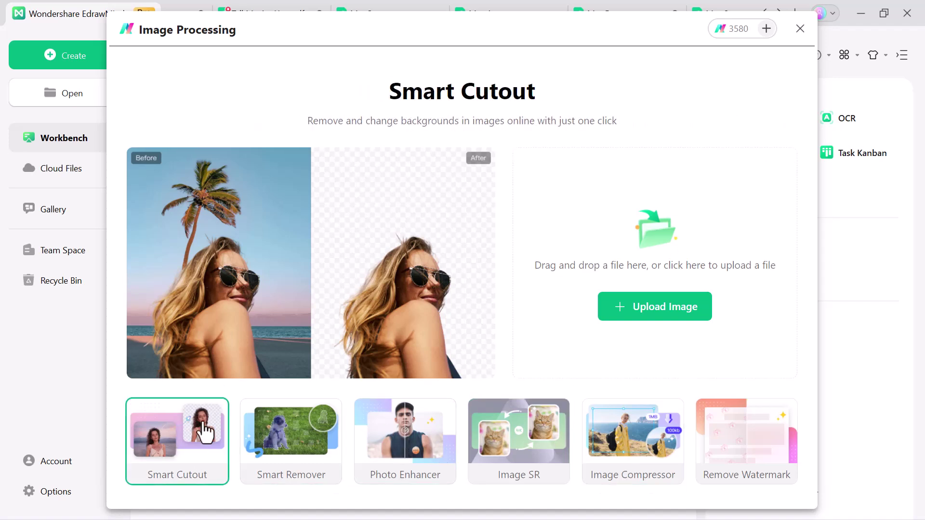
left_click(800, 29)
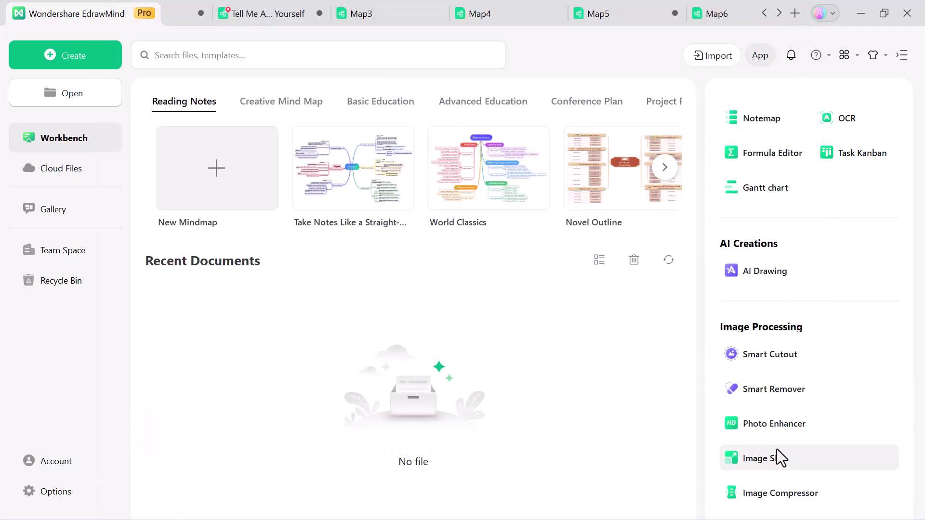
scroll(777, 449, "up", 5)
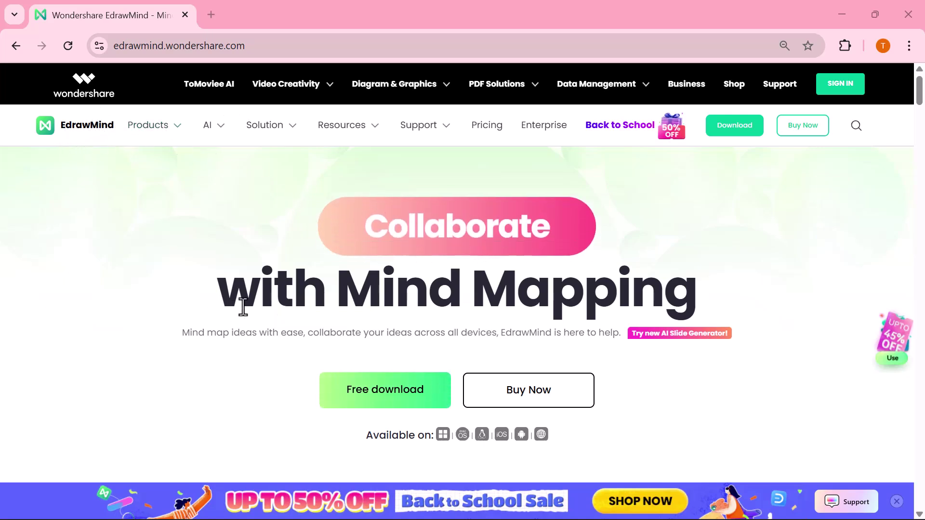
Step: Scroll down the EdrawMind homepage to the 'Structure your ideas, easily' section
scroll(531, 305, "down", 3)
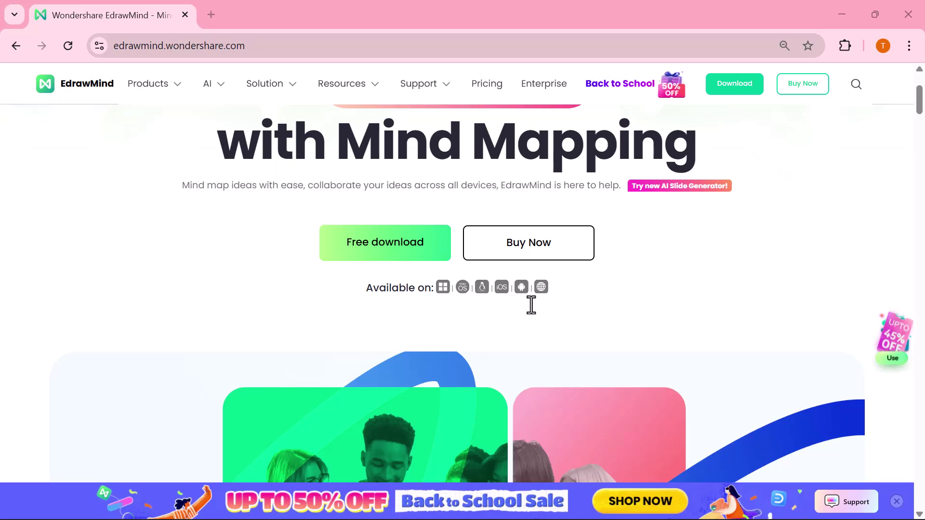
scroll(516, 289, "down", 4)
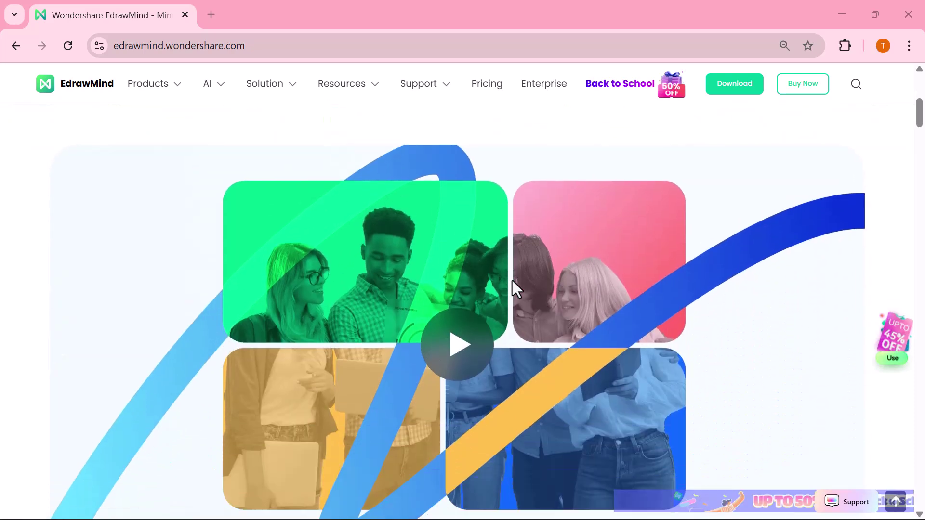
scroll(513, 281, "down", 2)
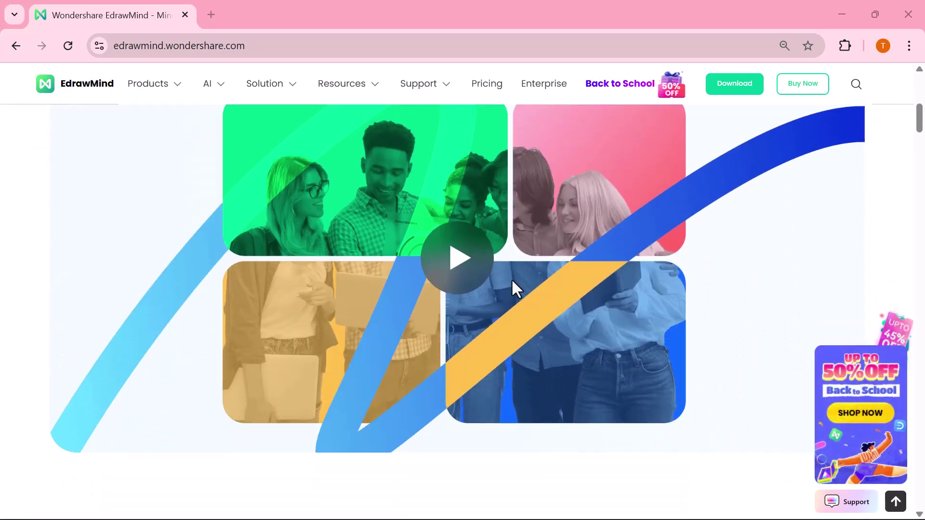
scroll(512, 281, "down", 4)
scroll(515, 282, "down", 3)
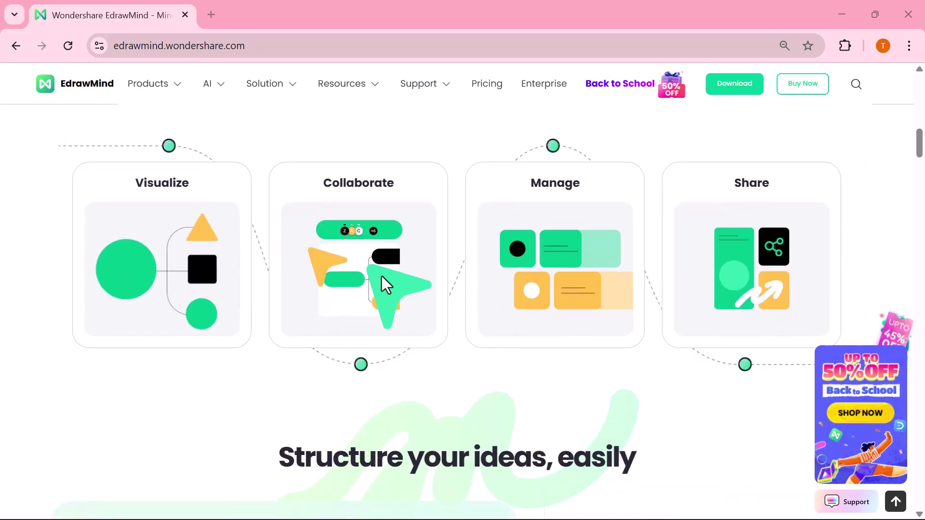
scroll(601, 402, "down", 3)
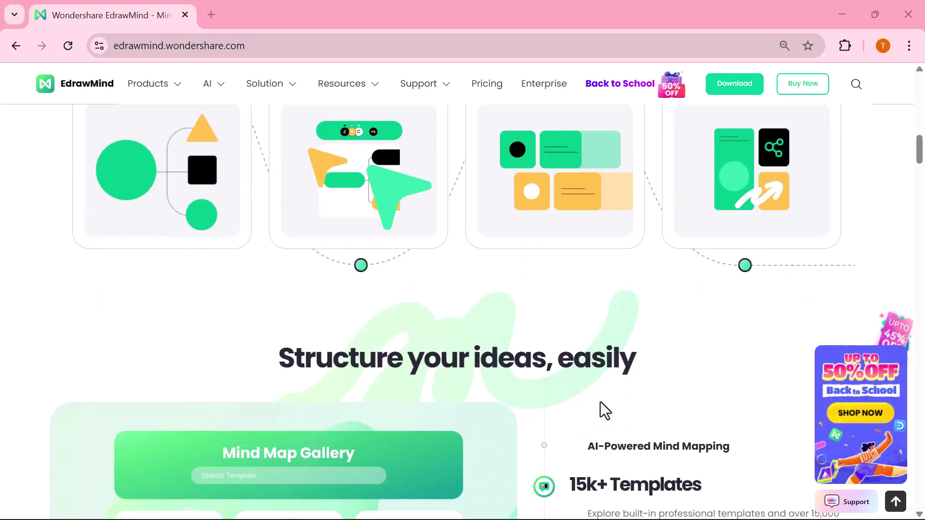